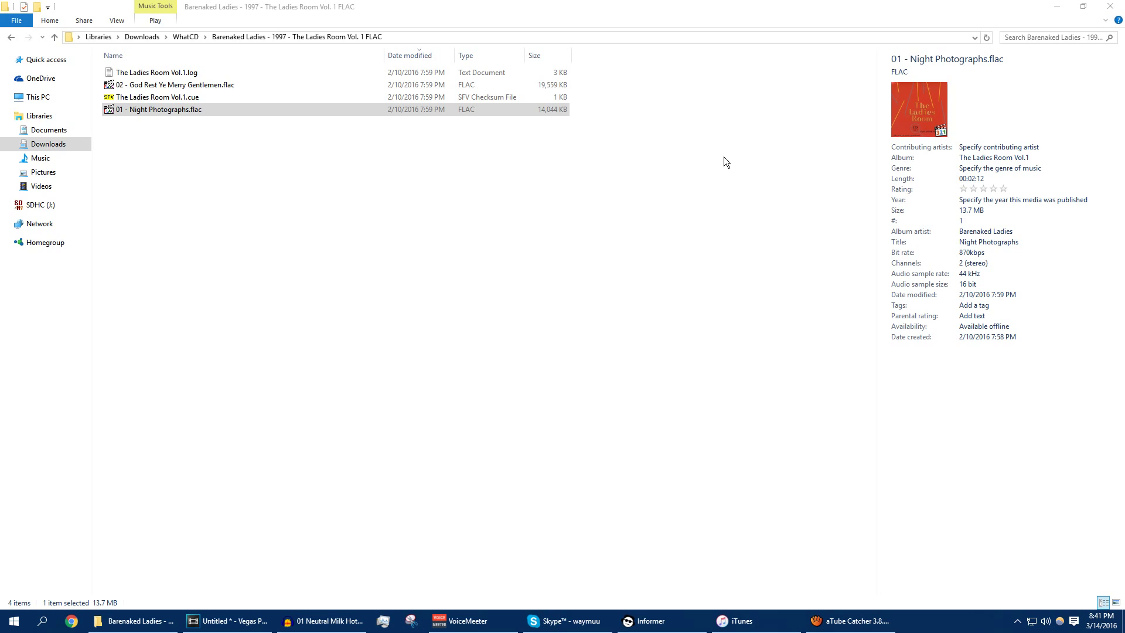
Step: Drag 01 - Night Photographs.flac from File Explorer onto the Audacity taskbar button
{"action": "left_click_drag", "start_coordinate": [164, 110], "coordinate": [230, 286]}
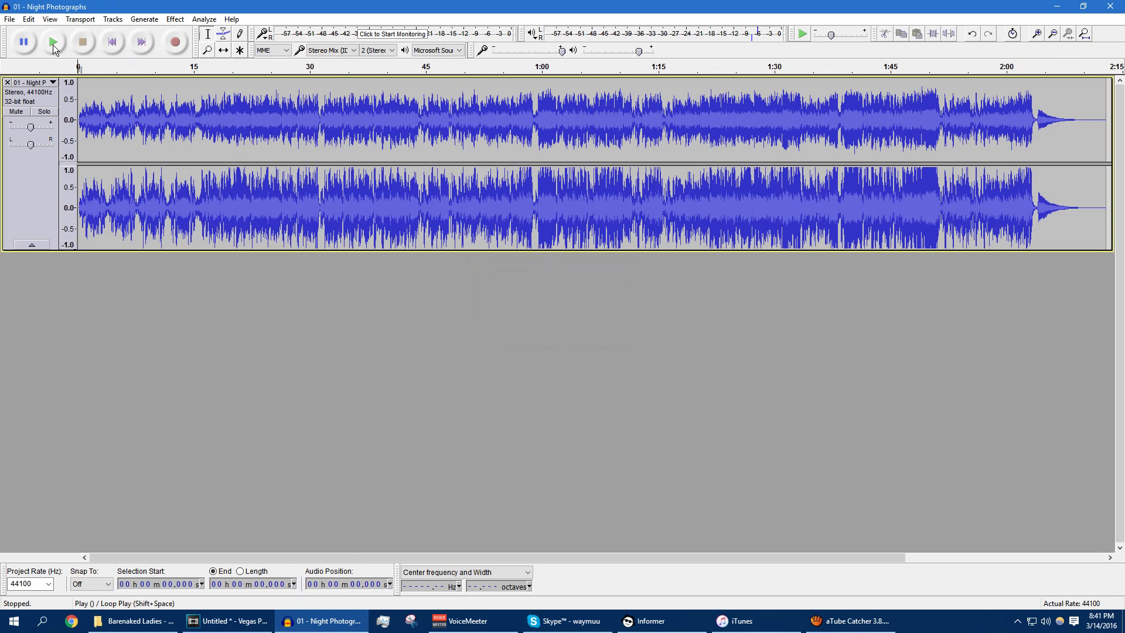
Step: Play the opening of the imported Night Photographs track briefly, then stop it
{"action": "left_click", "coordinate": [53, 43]}
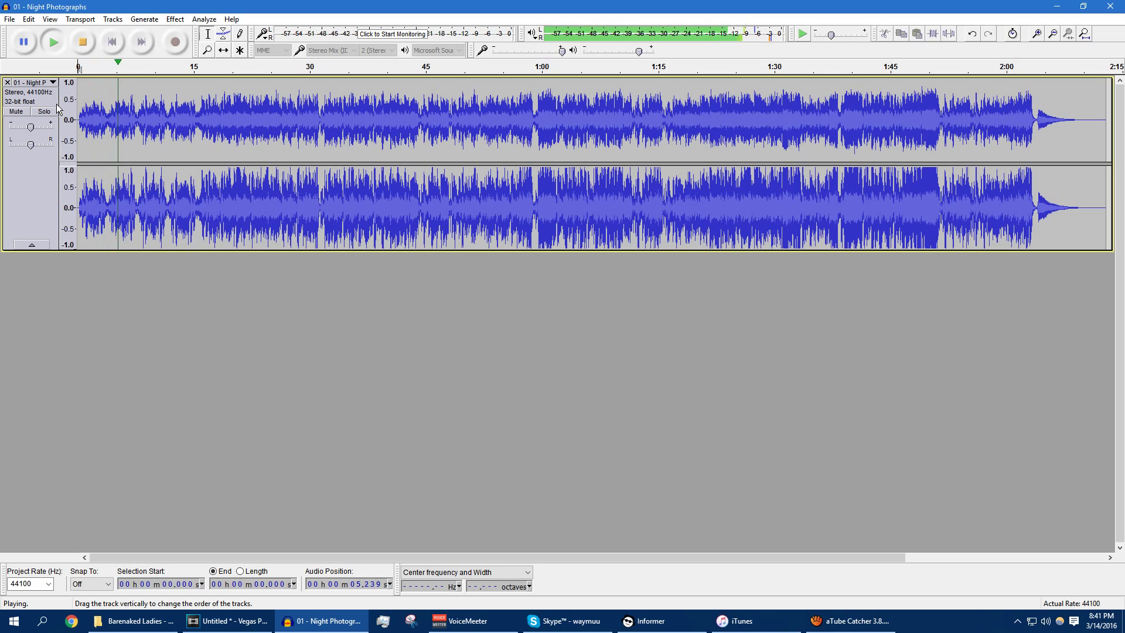
{"action": "left_click", "coordinate": [83, 41]}
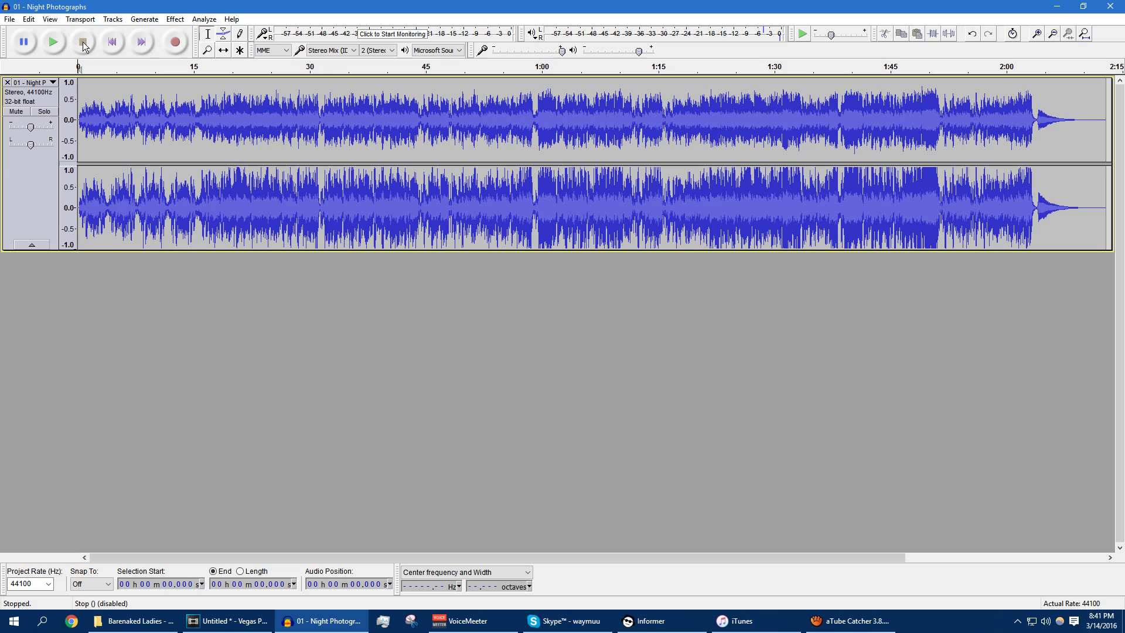
{"action": "left_click", "coordinate": [231, 18]}
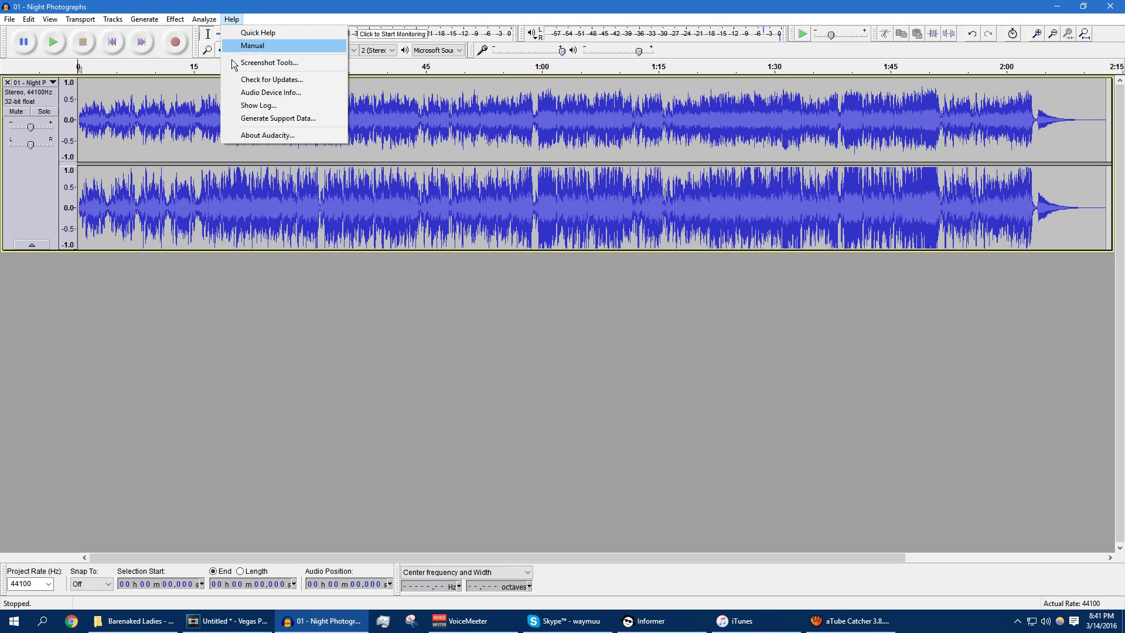
{"action": "left_click", "coordinate": [247, 136]}
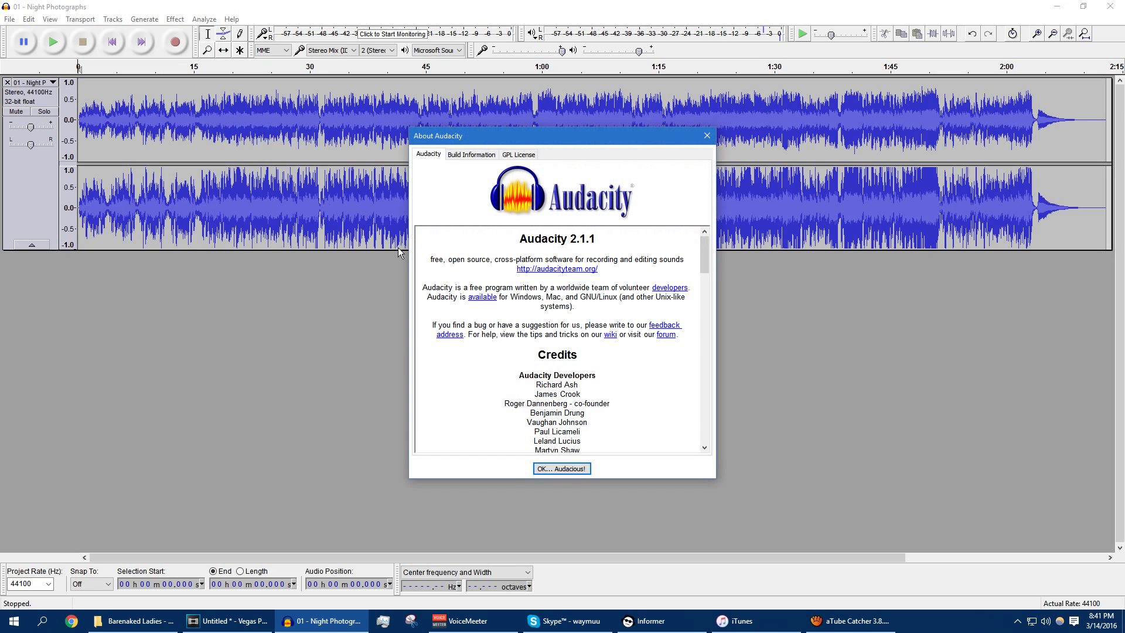
{"action": "left_click", "coordinate": [563, 469]}
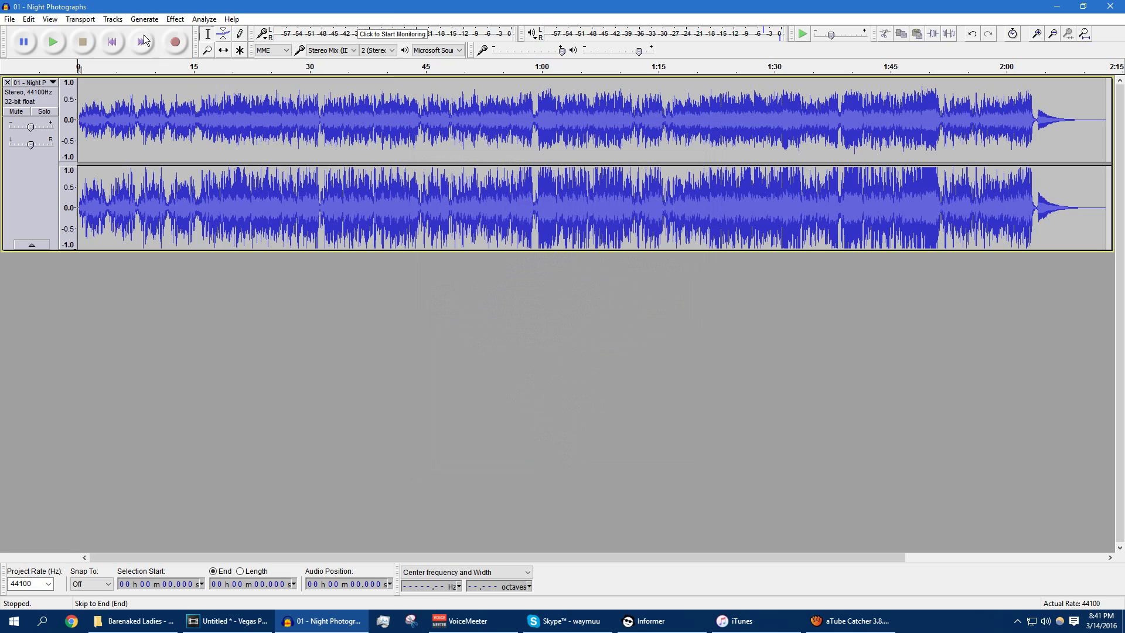
{"action": "left_click", "coordinate": [174, 19]}
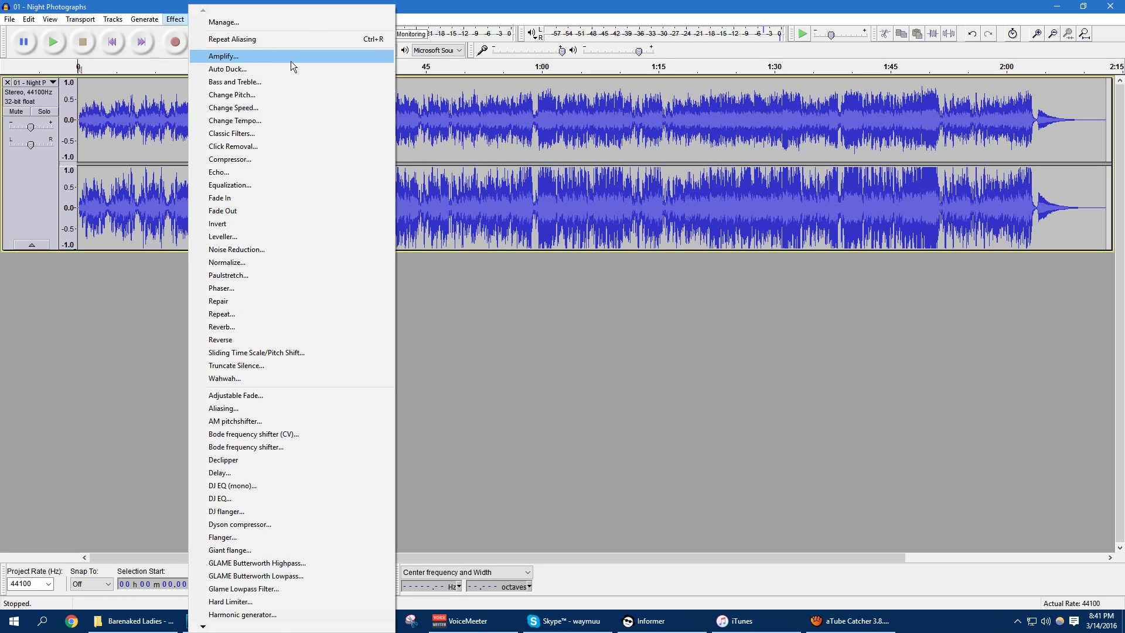
{"action": "mouse_move", "coordinate": [278, 626]}
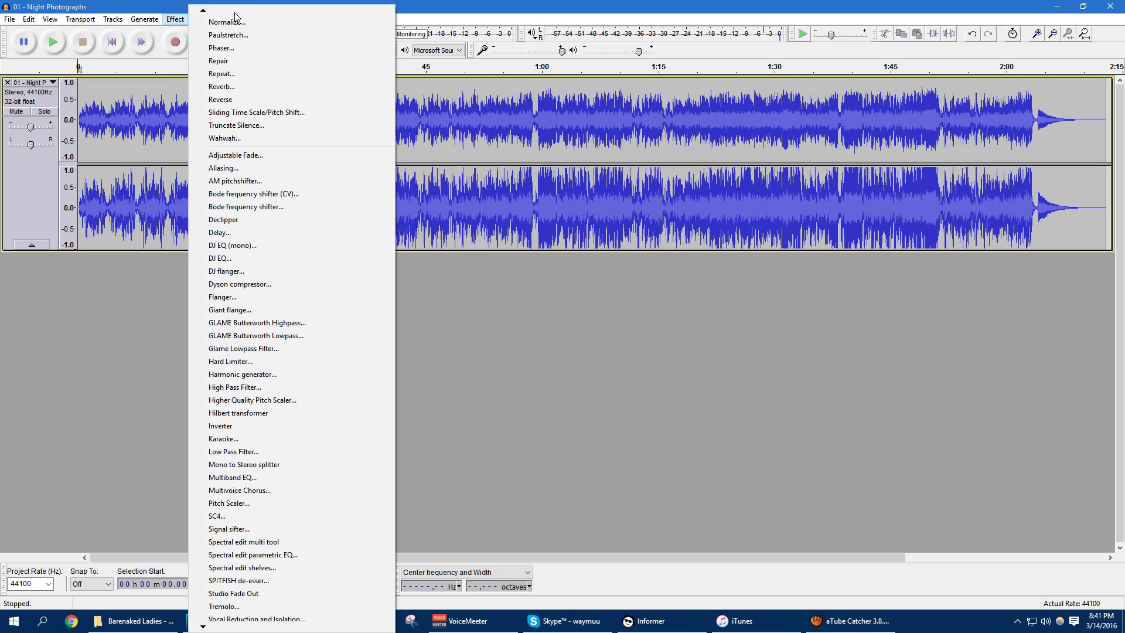
{"action": "mouse_move", "coordinate": [234, 12]}
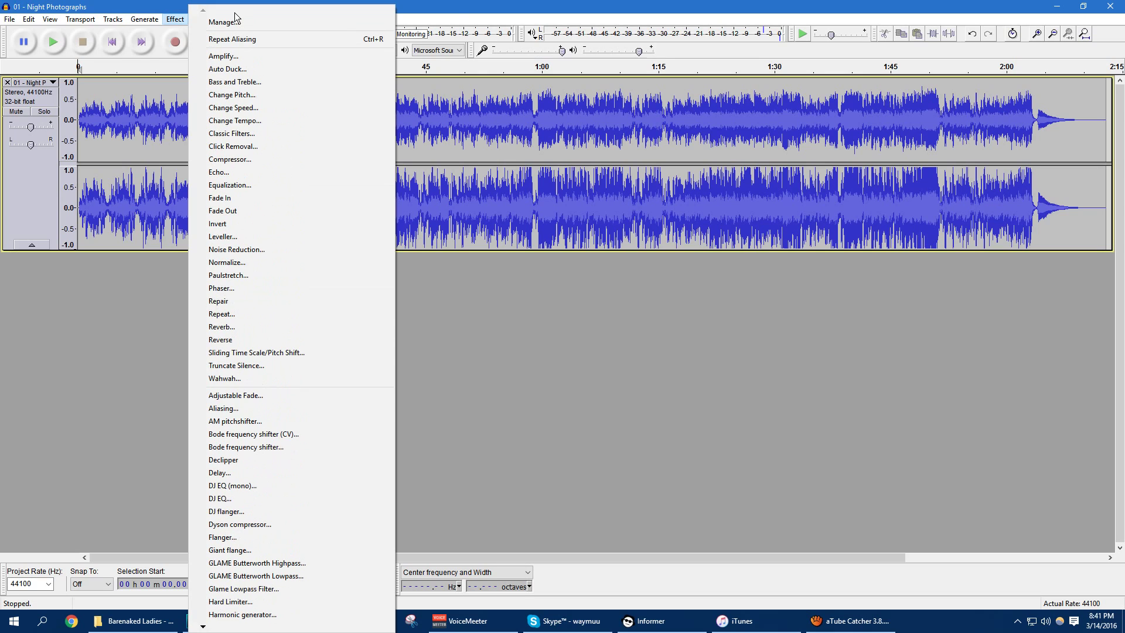
{"action": "left_click", "coordinate": [455, 11]}
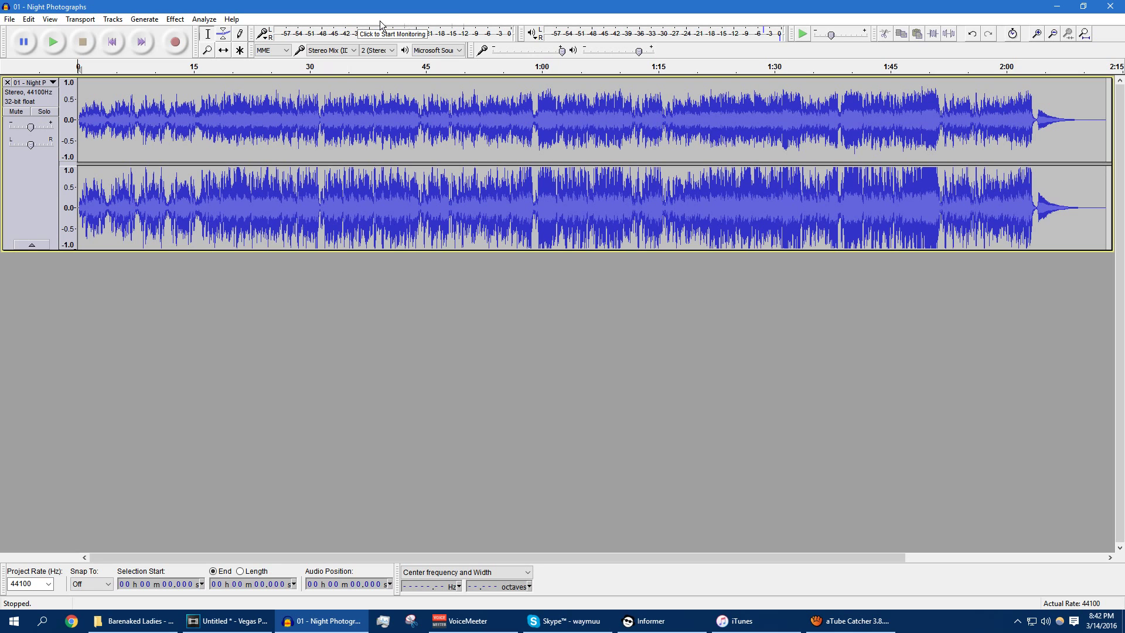
Step: Switch the track to Spectrogram view and zoom the frequency ruler toward 16 kHz and back out
{"action": "left_click", "coordinate": [42, 82]}
{"action": "left_click", "coordinate": [64, 195]}
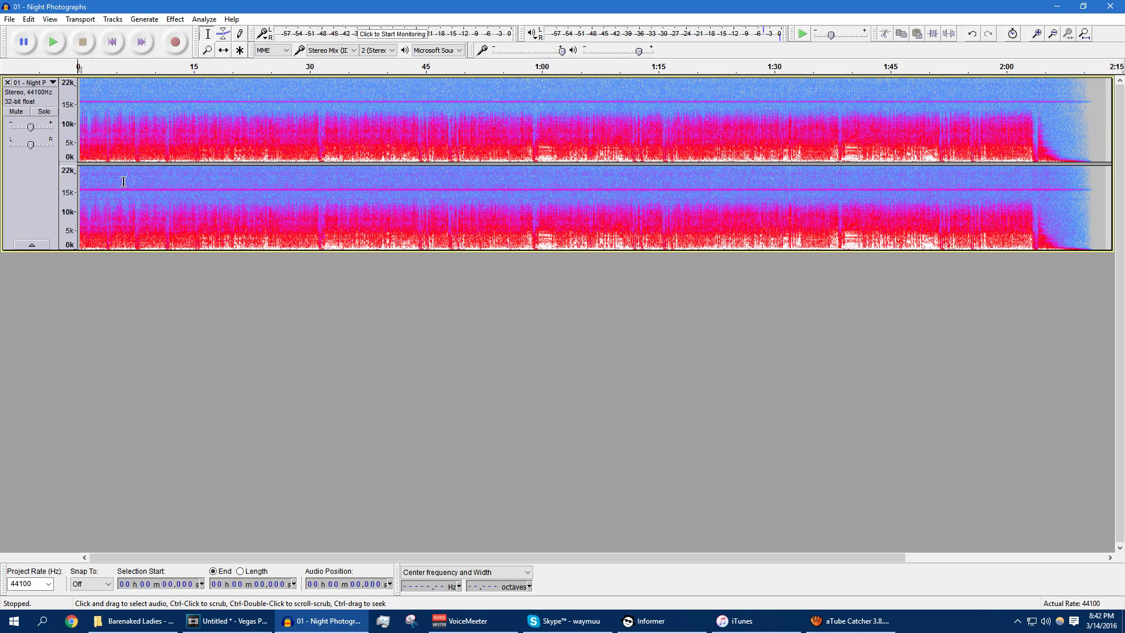
{"action": "left_click", "coordinate": [62, 119]}
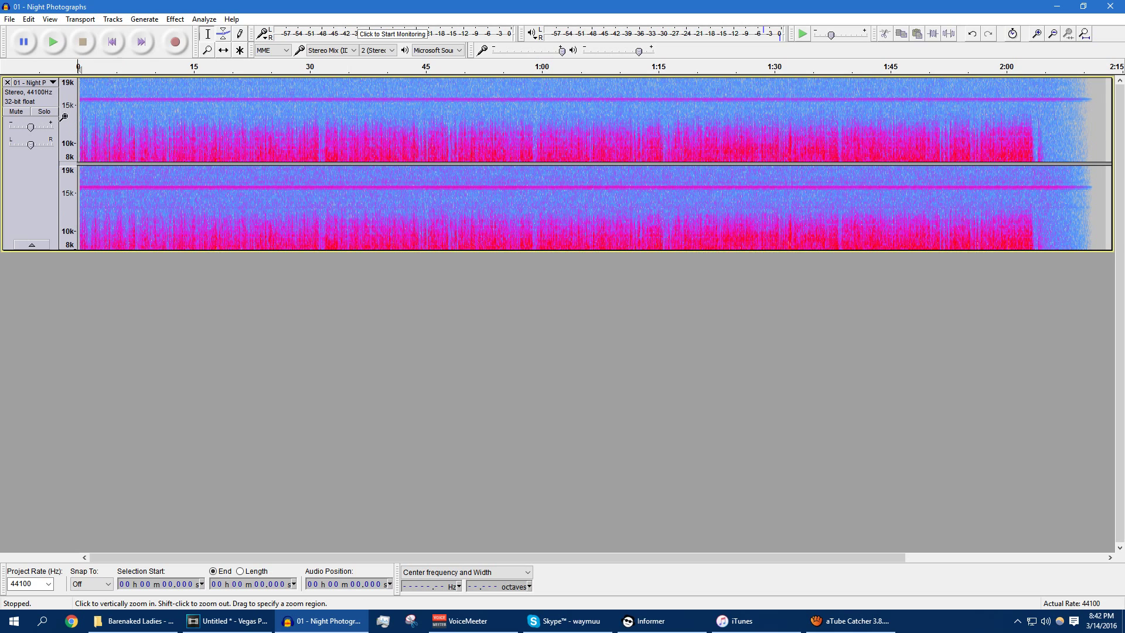
{"action": "left_click", "coordinate": [61, 128]}
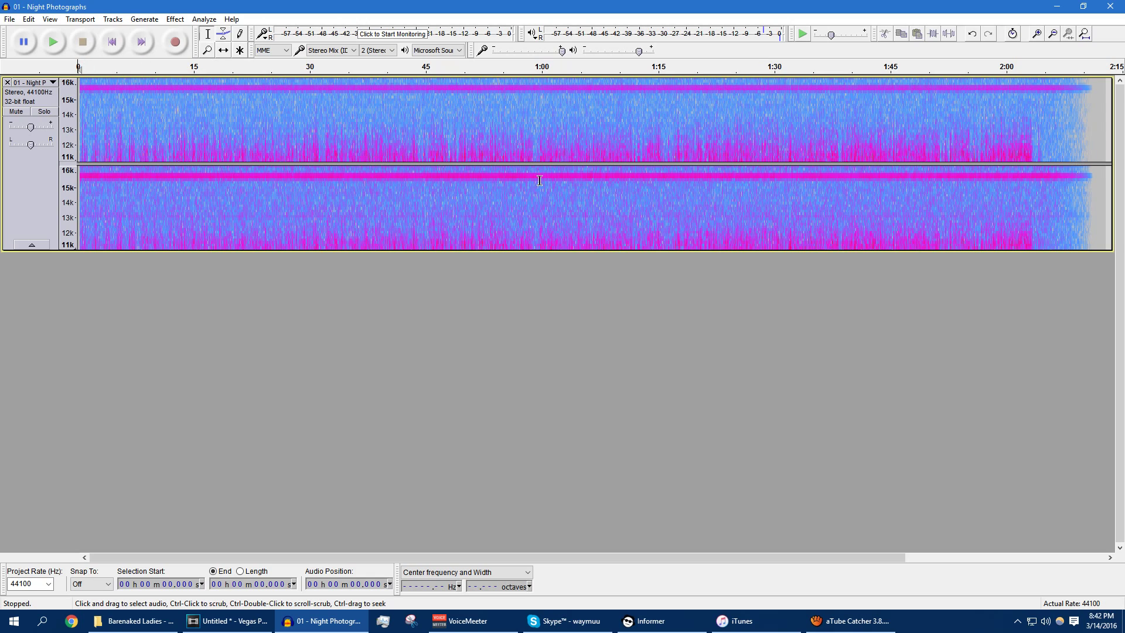
{"action": "left_click", "coordinate": [69, 173], "text": "shift"}
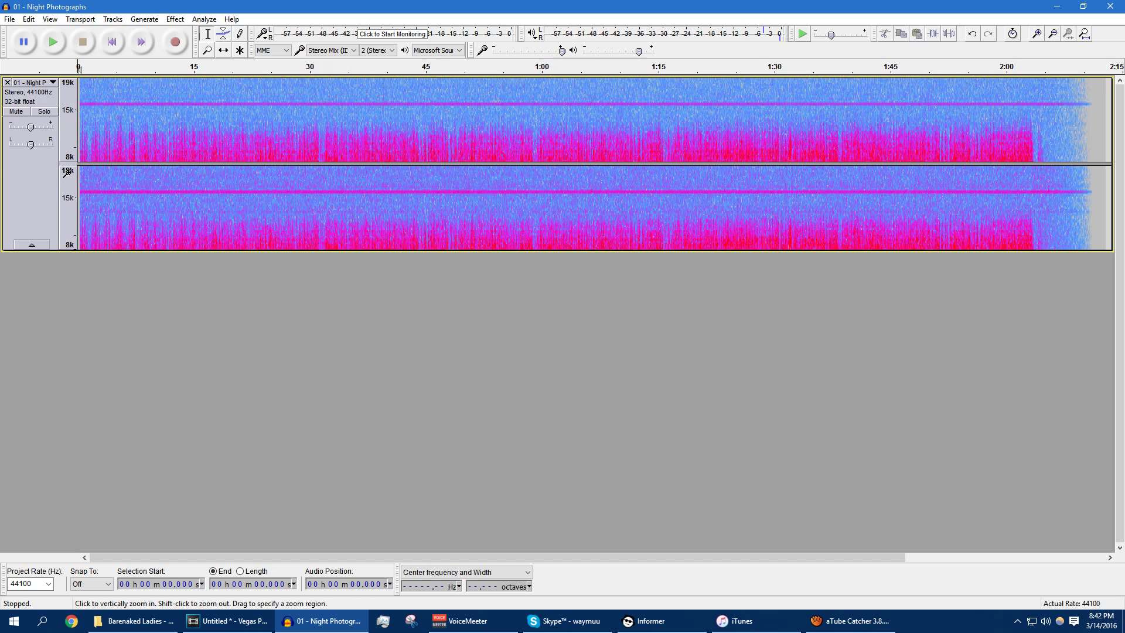
{"action": "left_click", "coordinate": [69, 173], "text": "shift"}
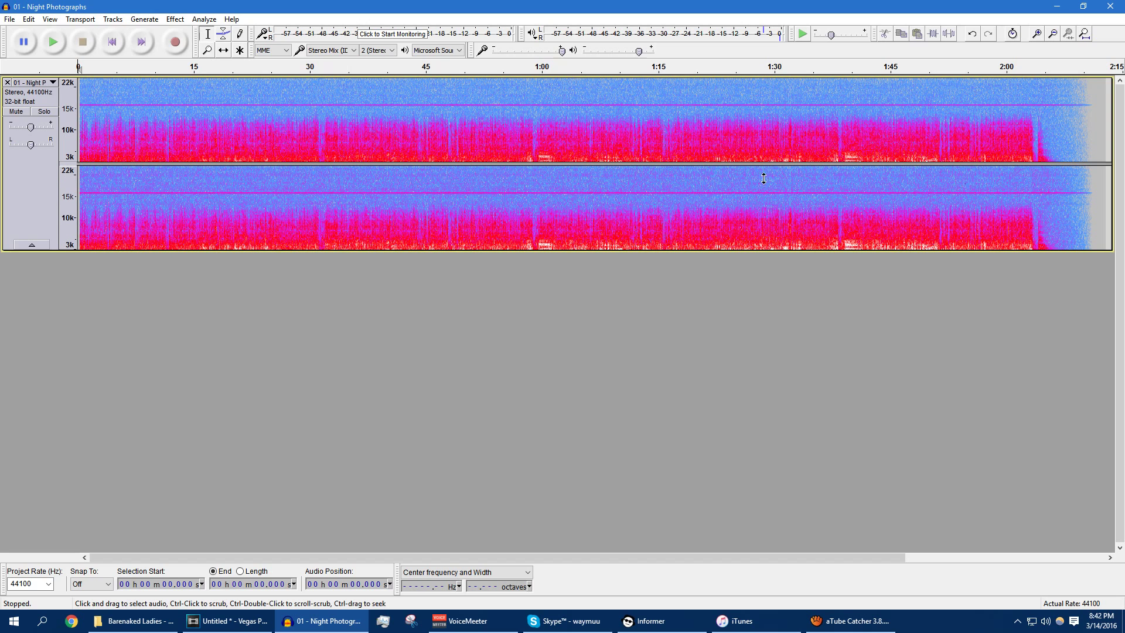
{"action": "left_click", "coordinate": [32, 82]}
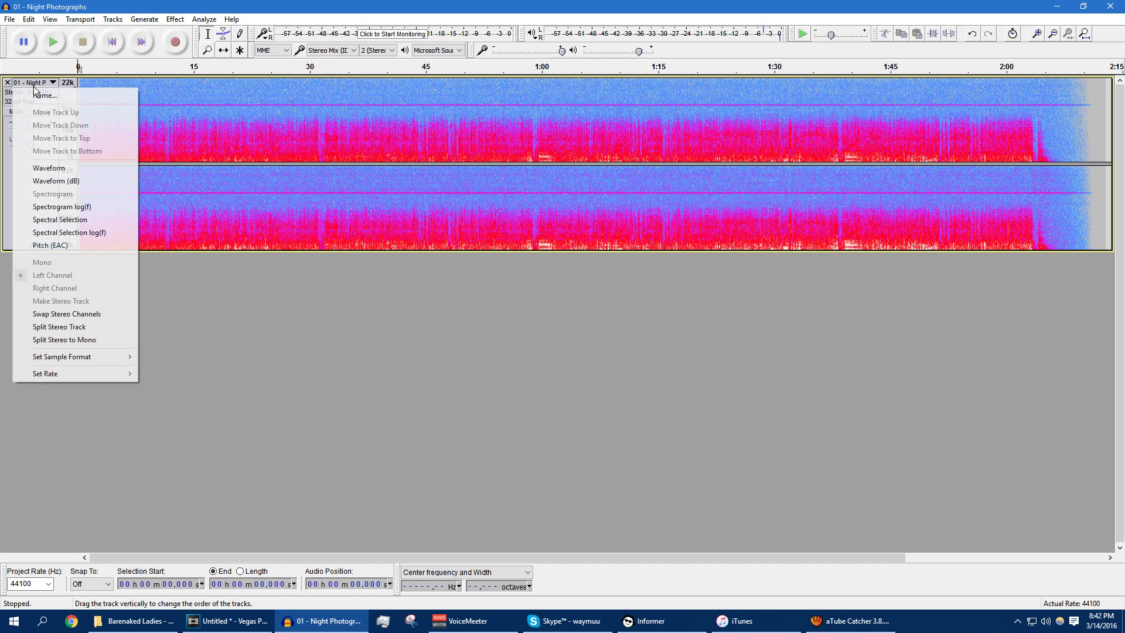
Step: Switch the track to Spectral Selection view and zoom the frequency ruler in around 16 kHz
{"action": "left_click", "coordinate": [60, 219]}
{"action": "left_click", "coordinate": [63, 195]}
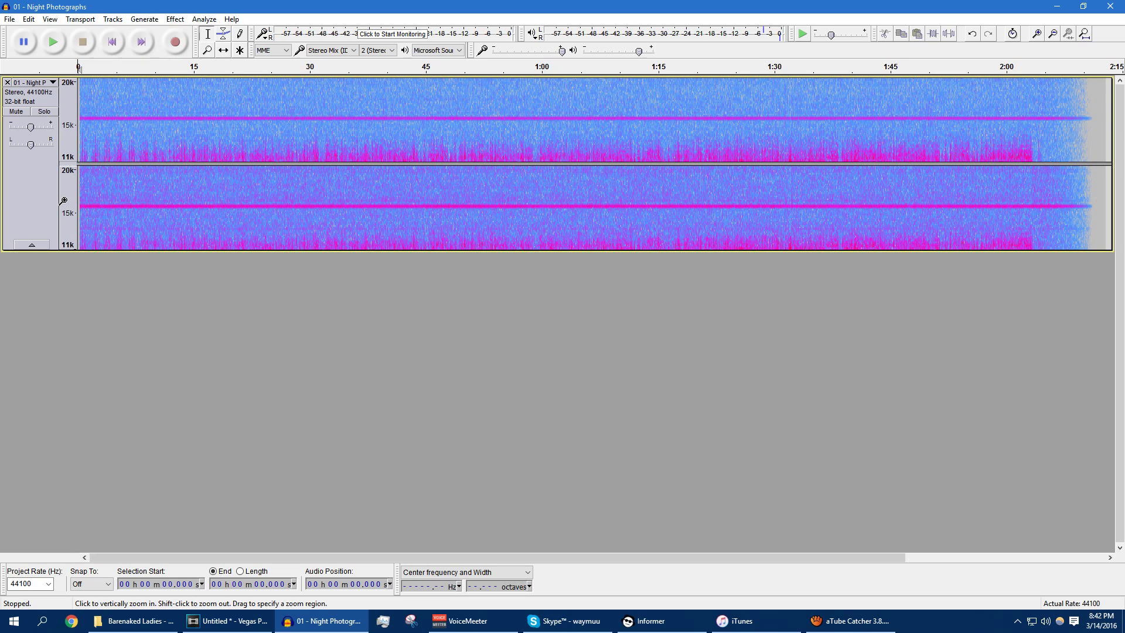
{"action": "left_click", "coordinate": [65, 203]}
Step: Zoom to 14.8k–17.2k and select a 0.067-octave band near 15,745 Hz across the whole song
{"action": "left_click", "coordinate": [40, 84]}
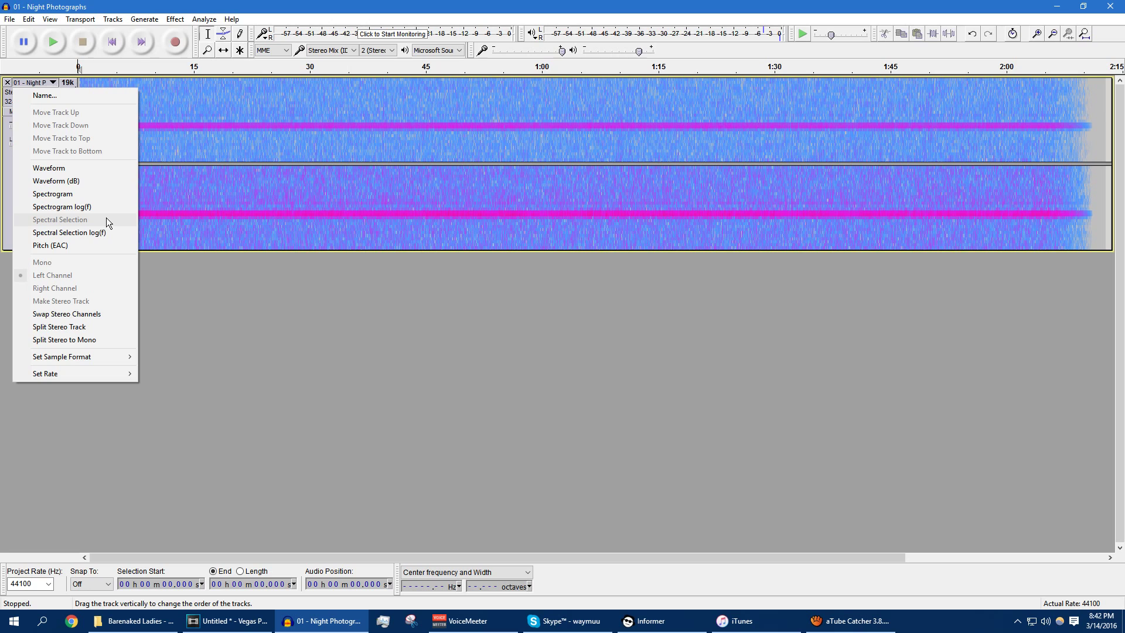
{"action": "left_click", "coordinate": [10, 183]}
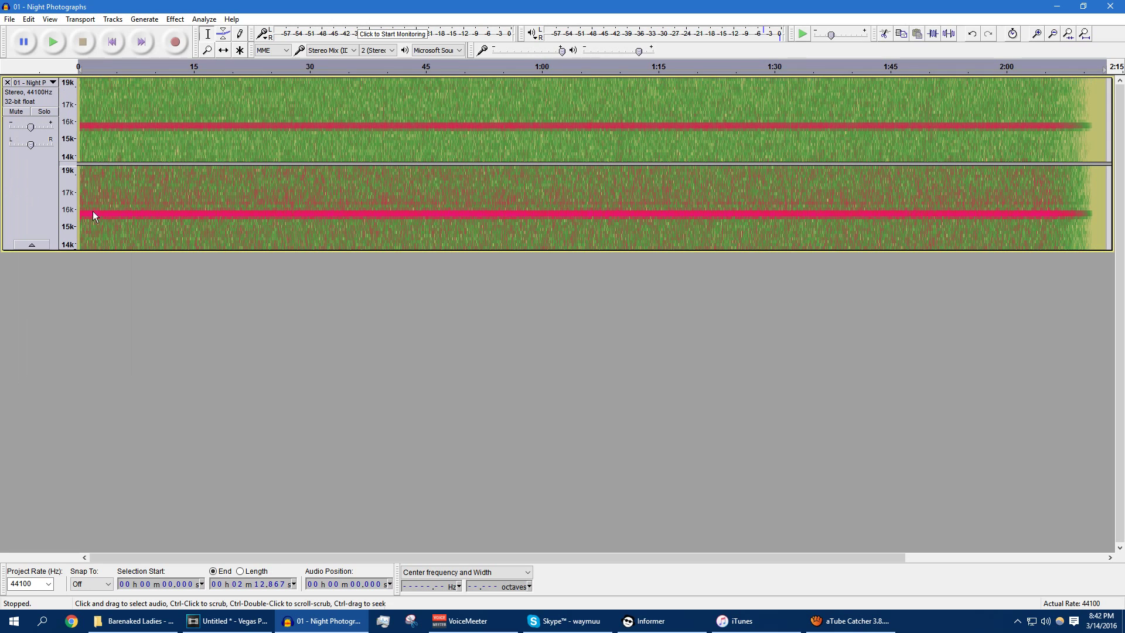
{"action": "scroll", "coordinate": [75, 200], "scroll_direction": "up", "scroll_amount": 2}
{"action": "scroll", "coordinate": [68, 223], "scroll_direction": "down", "scroll_amount": 1}
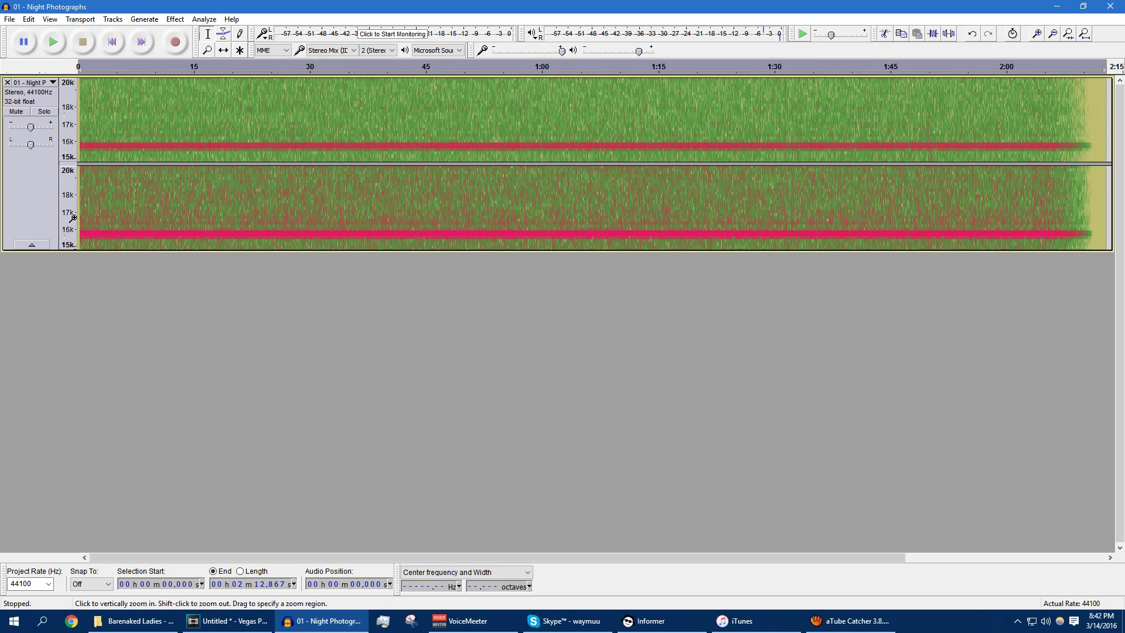
{"action": "left_click", "coordinate": [68, 227]}
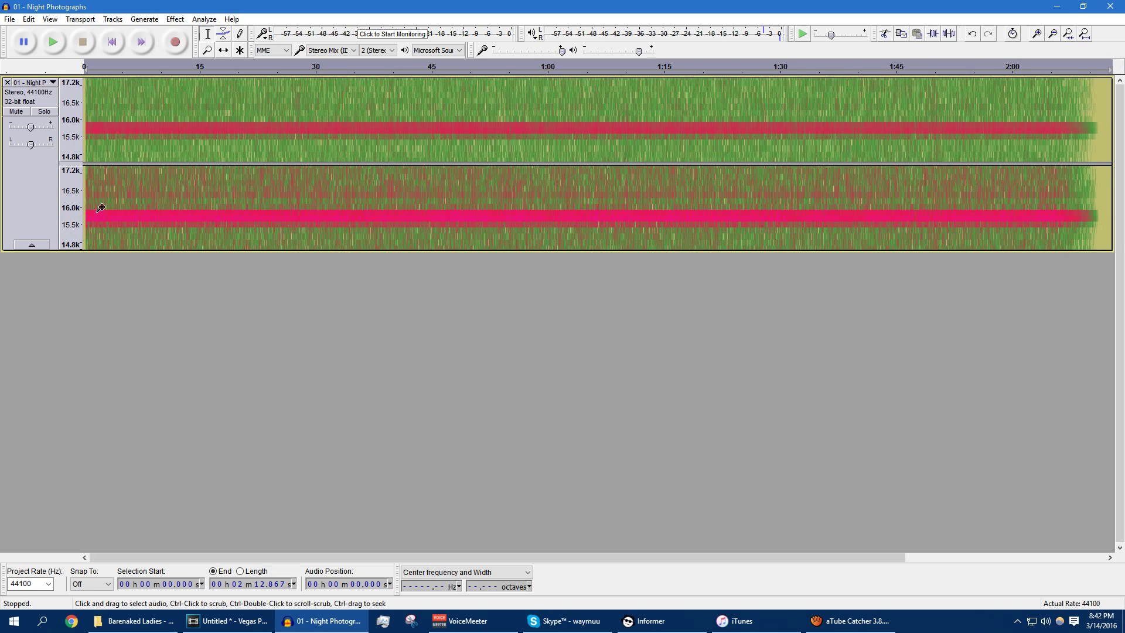
{"action": "left_click", "coordinate": [103, 209]}
{"action": "left_click_drag", "start_coordinate": [119, 203], "coordinate": [167, 229]}
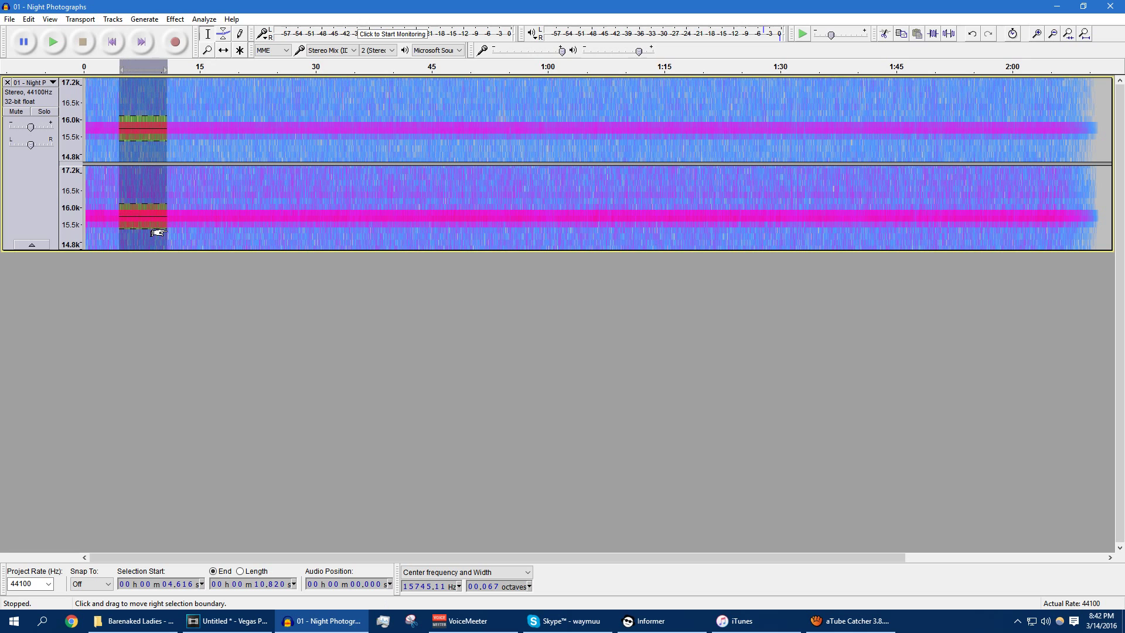
{"action": "double_click", "coordinate": [157, 232]}
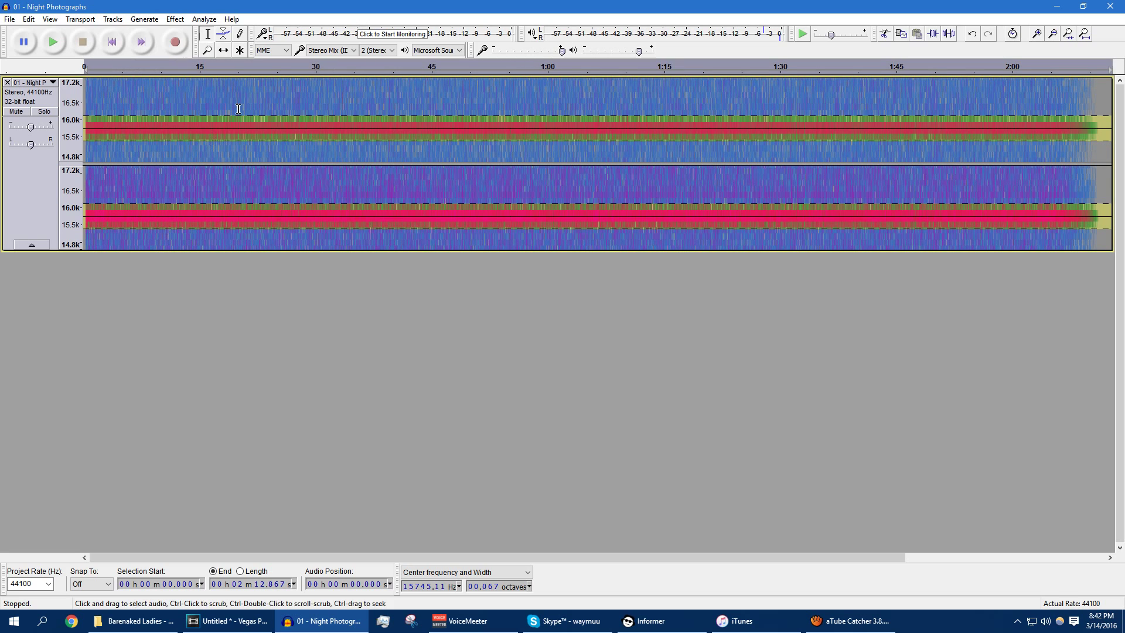
Step: Apply the Spectral edit multi tool to the selected 16 kHz band
{"action": "left_click", "coordinate": [175, 19]}
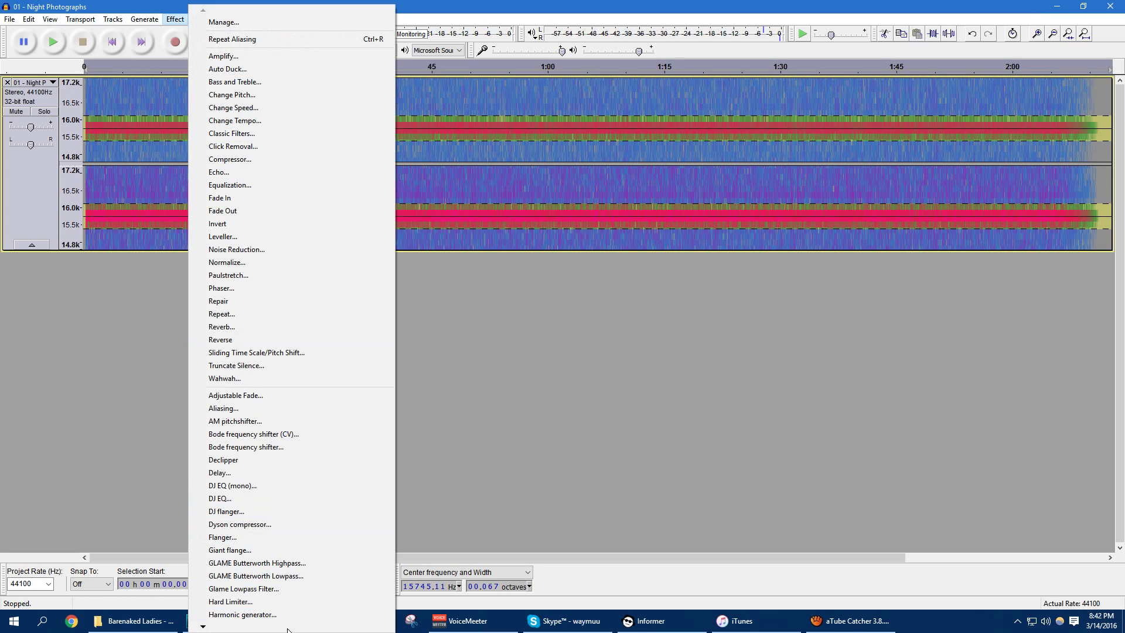
{"action": "mouse_move", "coordinate": [287, 630]}
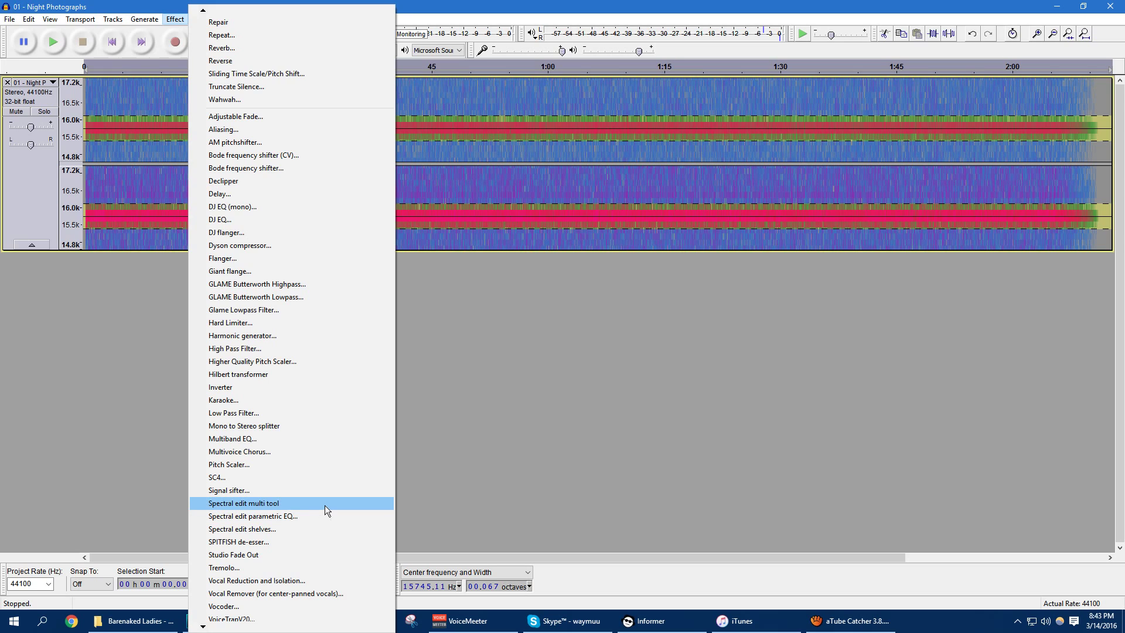
{"action": "left_click", "coordinate": [325, 505]}
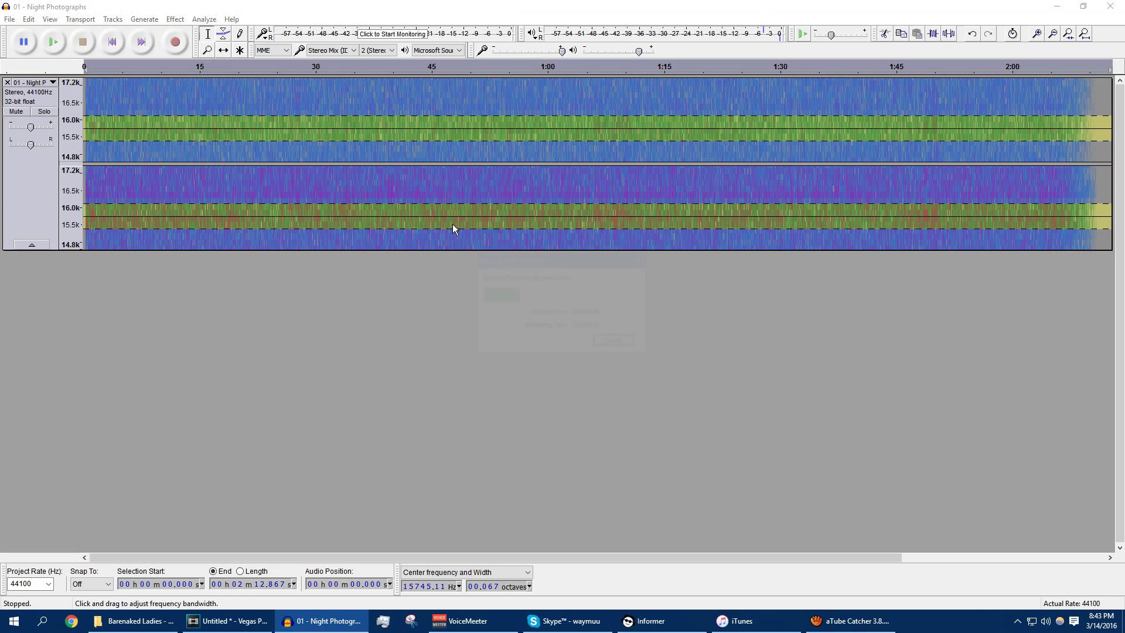
Step: Deselect the band, fit the project in the window, and zoom the frequency ruler out
{"action": "left_click", "coordinate": [423, 193]}
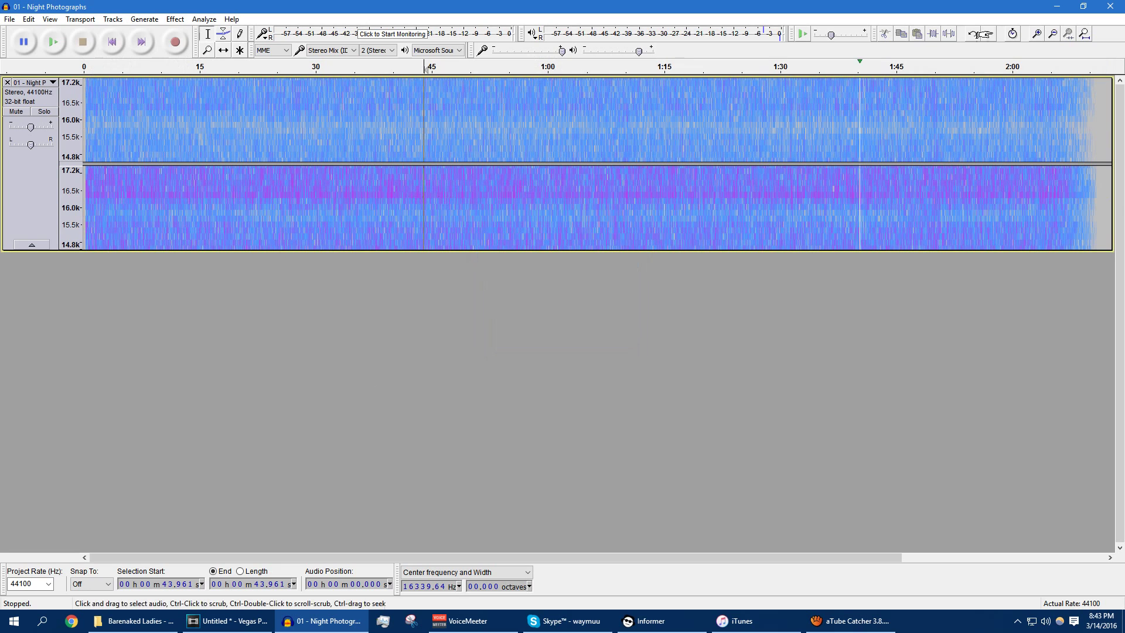
{"action": "left_click", "coordinate": [1084, 34]}
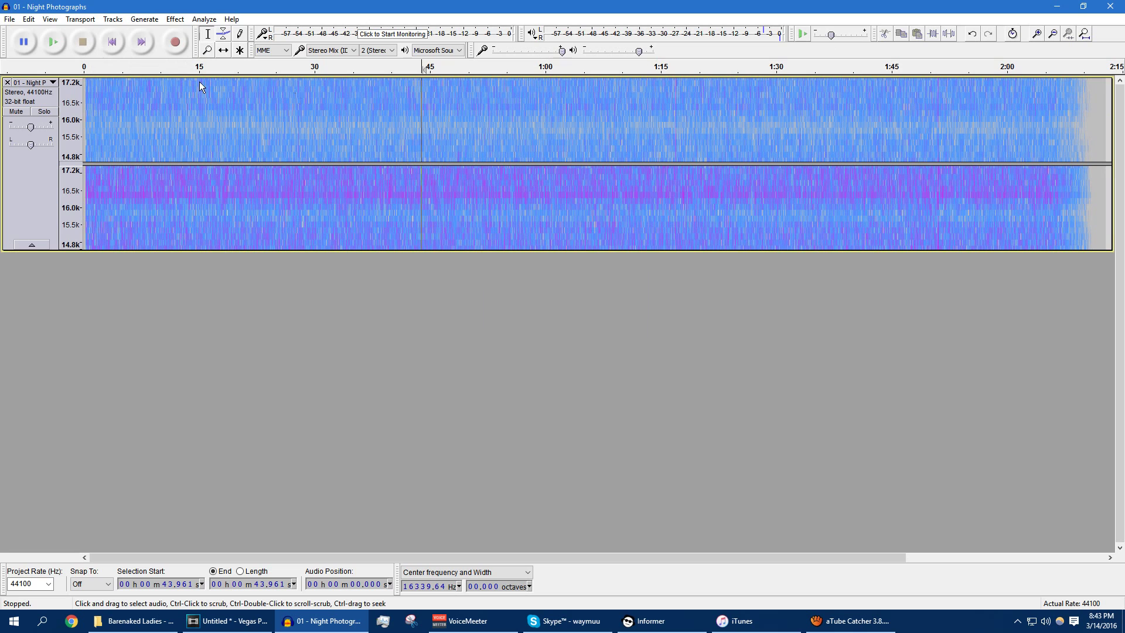
{"action": "left_click", "coordinate": [62, 115], "text": "shift"}
Step: Zoom the frequency ruler out to the full 0–22k range and return the cursor to 0
{"action": "left_click", "coordinate": [62, 115], "text": "shift"}
{"action": "left_click", "coordinate": [63, 115], "text": "shift"}
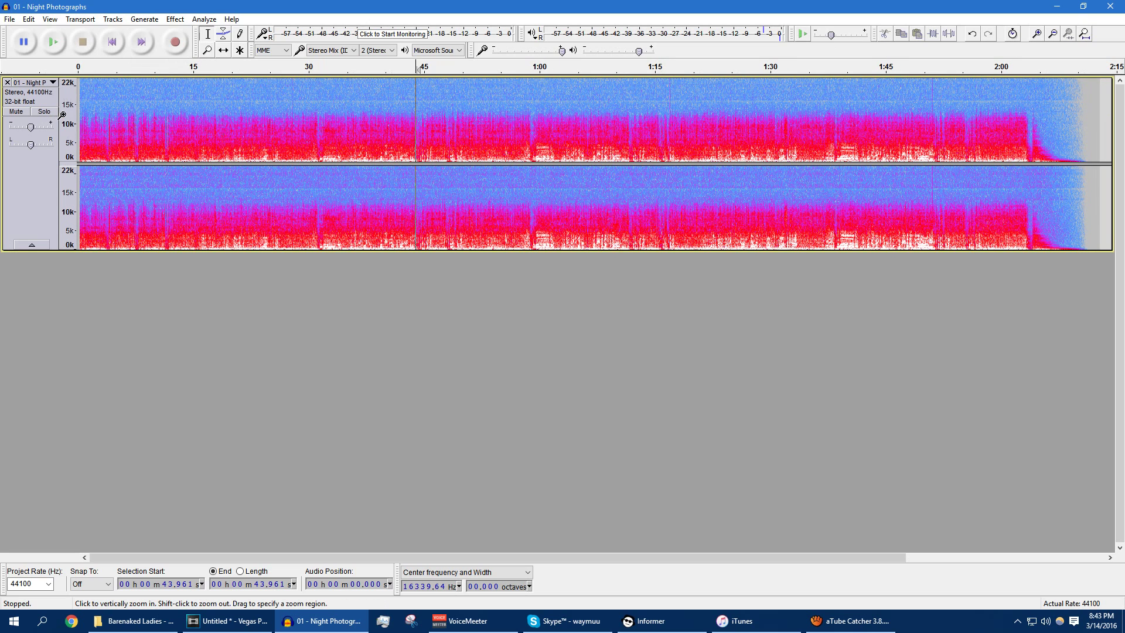
{"action": "left_click", "coordinate": [109, 46]}
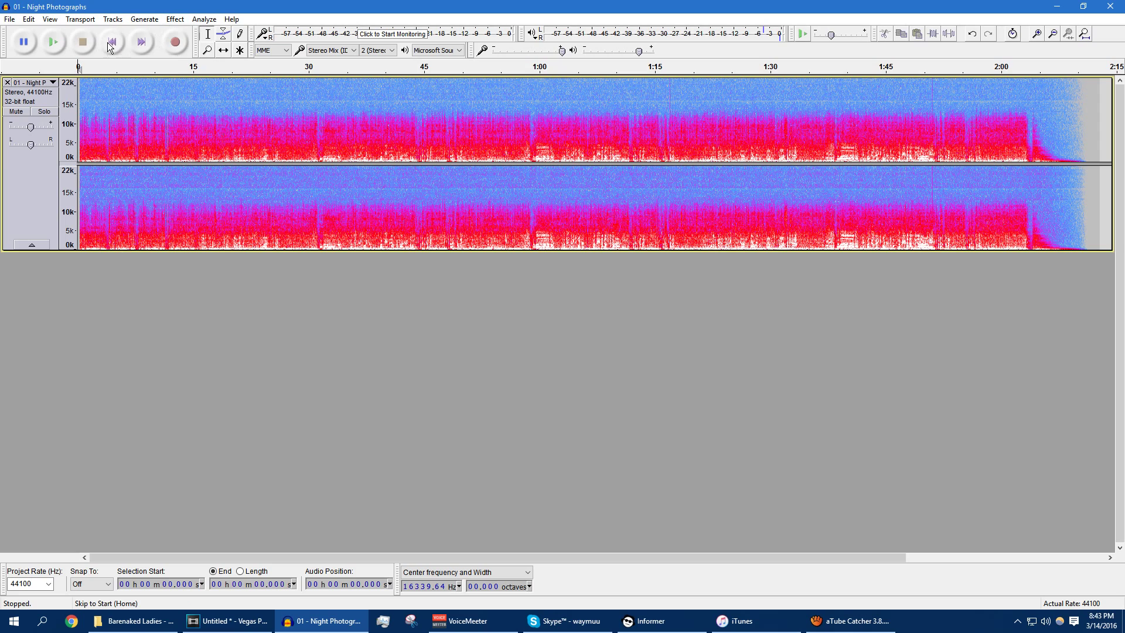
Step: Apply the Aliasing effect at level 0.500 to the whole track
{"action": "left_click", "coordinate": [174, 24]}
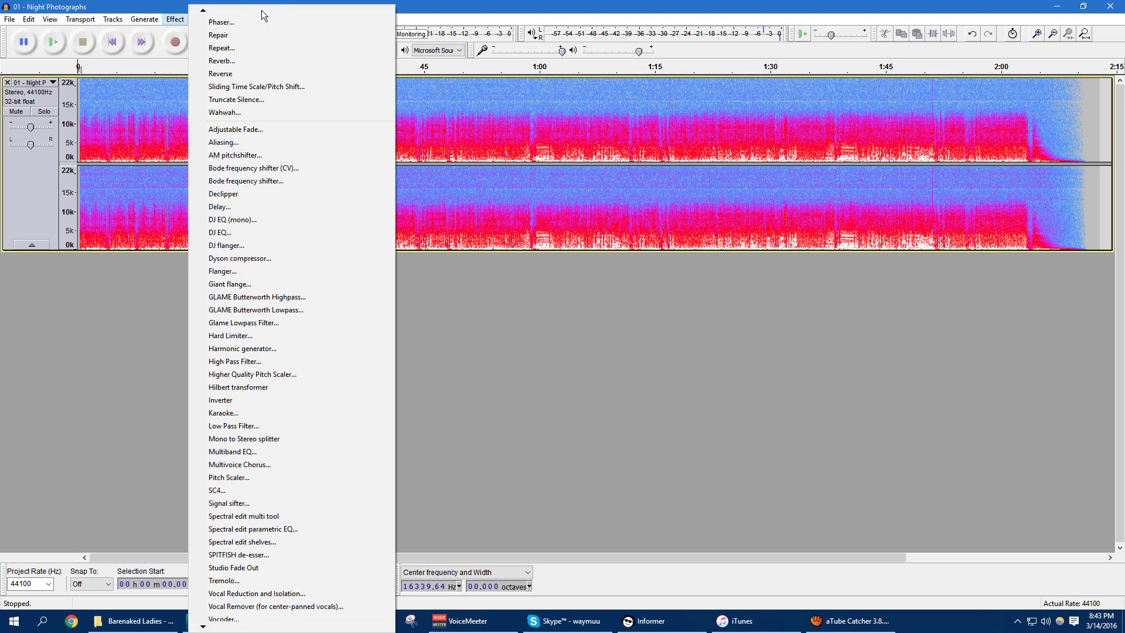
{"action": "left_click", "coordinate": [268, 143]}
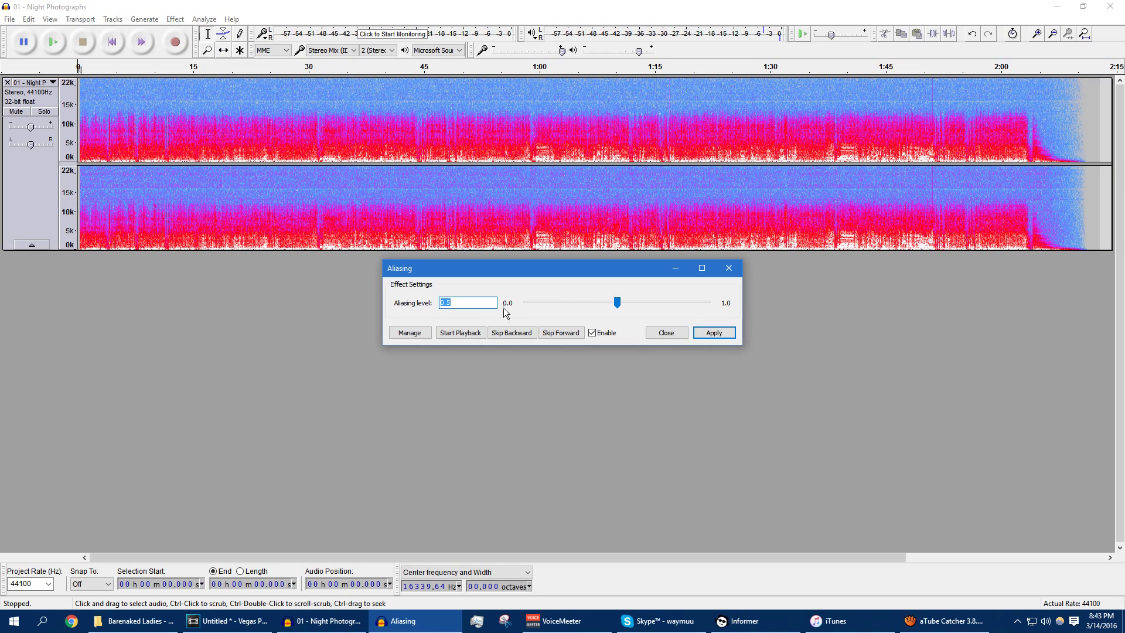
{"action": "left_click", "coordinate": [708, 332]}
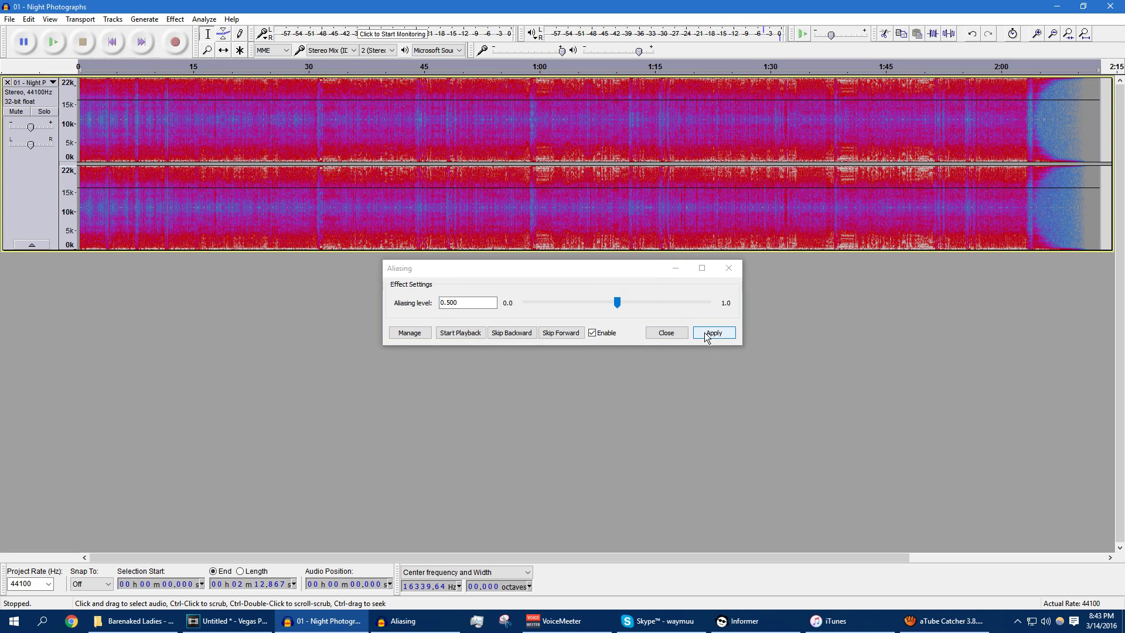
{"action": "left_click", "coordinate": [666, 332]}
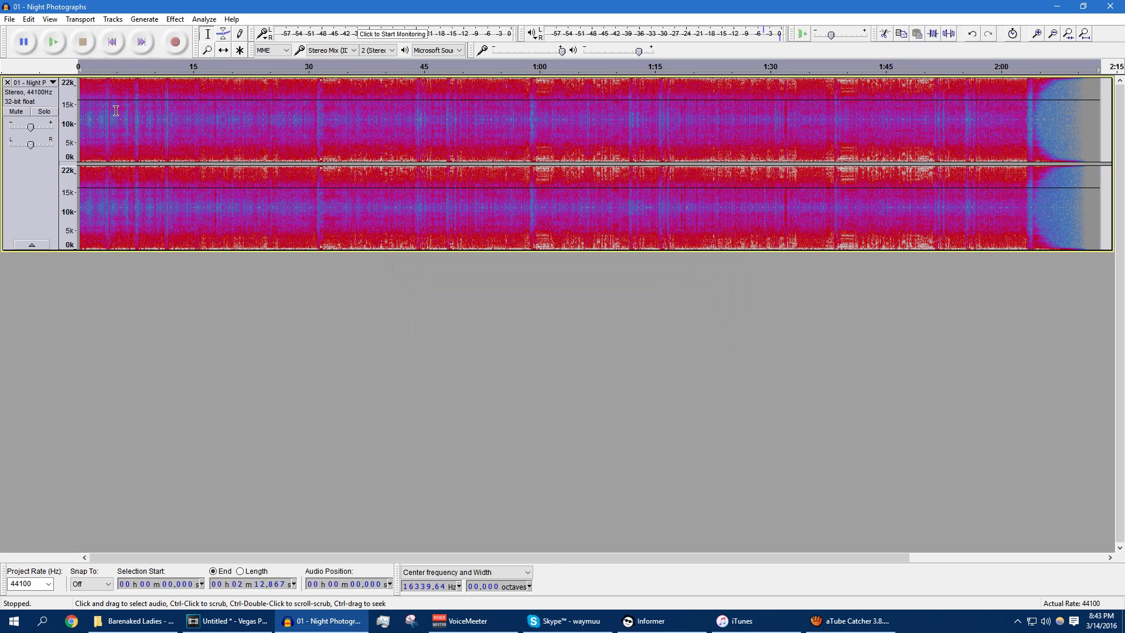
Step: Play the processed track briefly, then play the original 01 - Night Photographs.flac from Explorer
{"action": "key", "text": "ctrl+shift+a"}
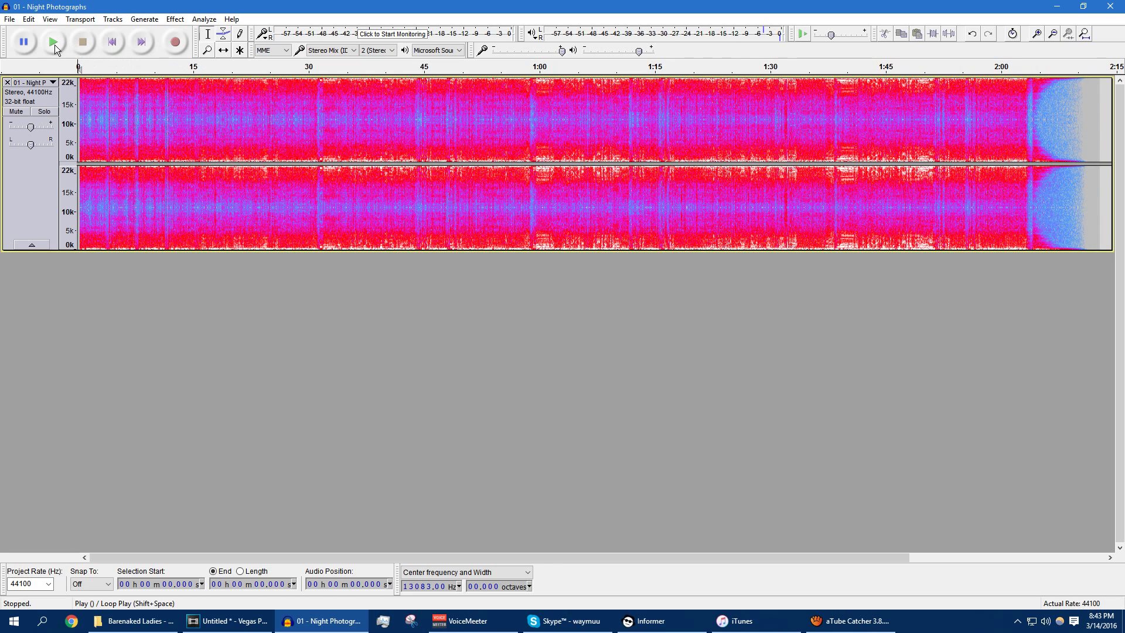
{"action": "left_click", "coordinate": [54, 42]}
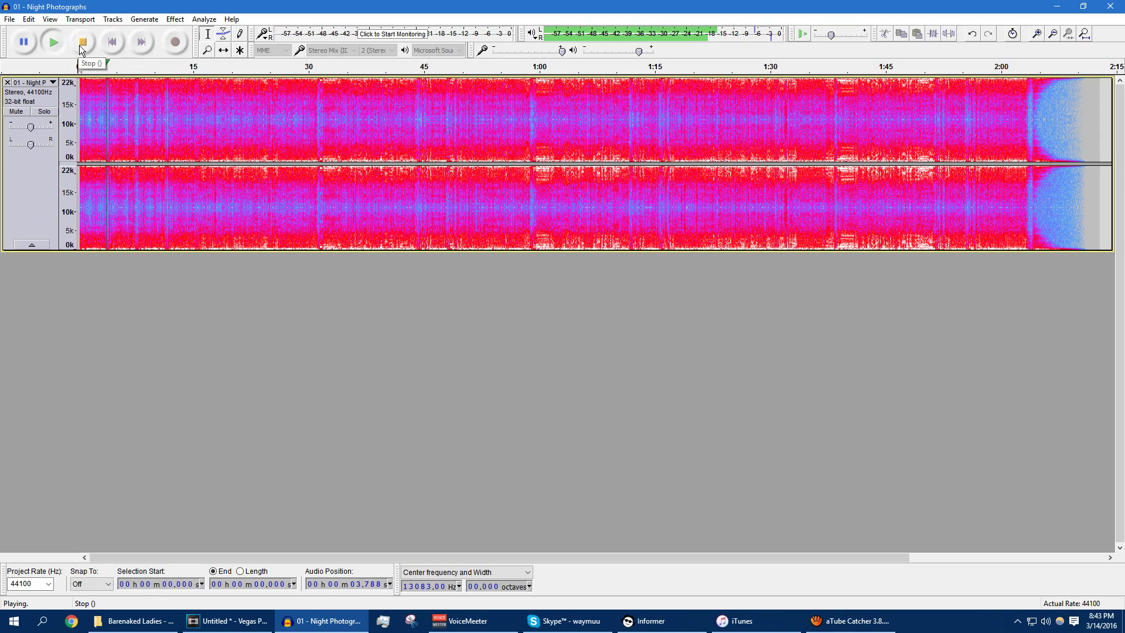
{"action": "left_click", "coordinate": [79, 45]}
{"action": "left_click", "coordinate": [135, 620]}
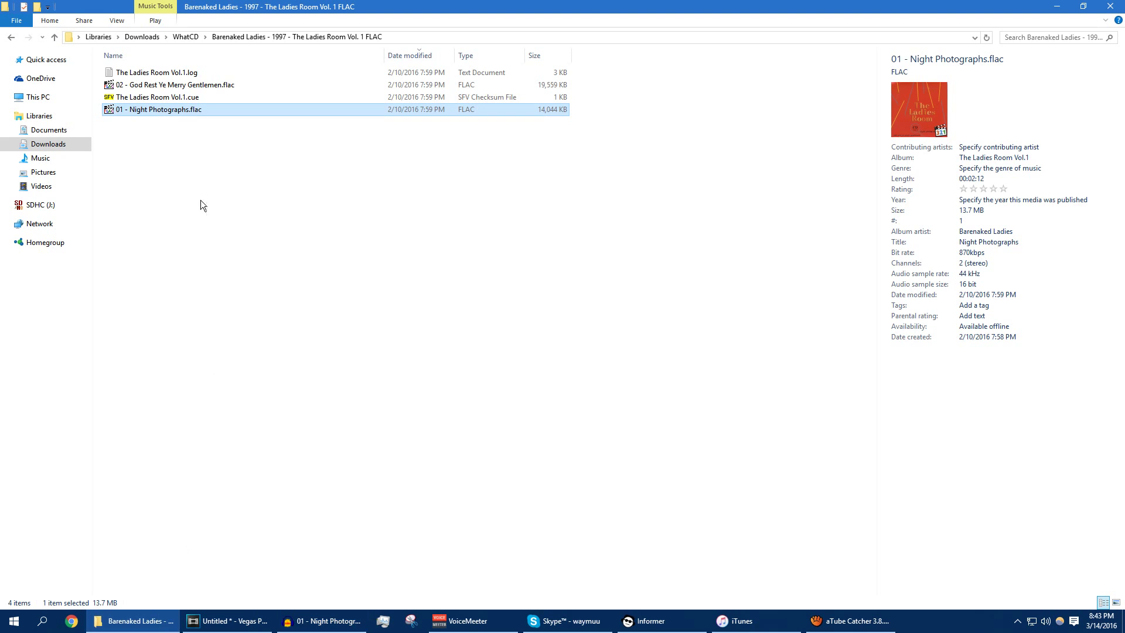
{"action": "double_click", "coordinate": [186, 112]}
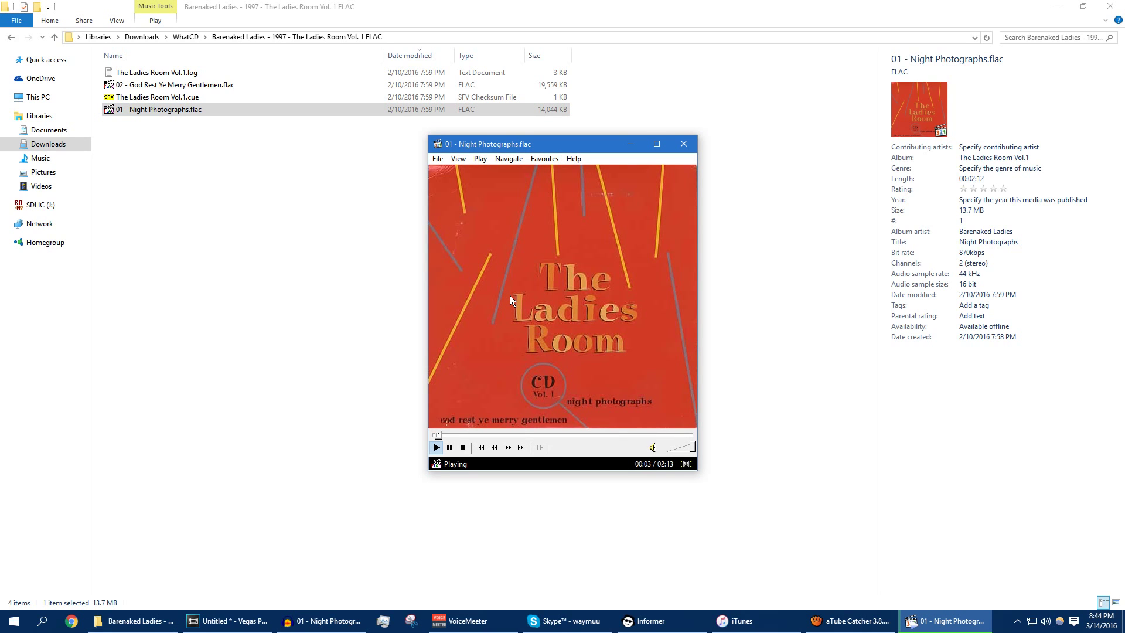
Step: Back in Audacity, zoom in twice on the opening and resample the track to 32000 Hz
{"action": "left_click", "coordinate": [322, 620]}
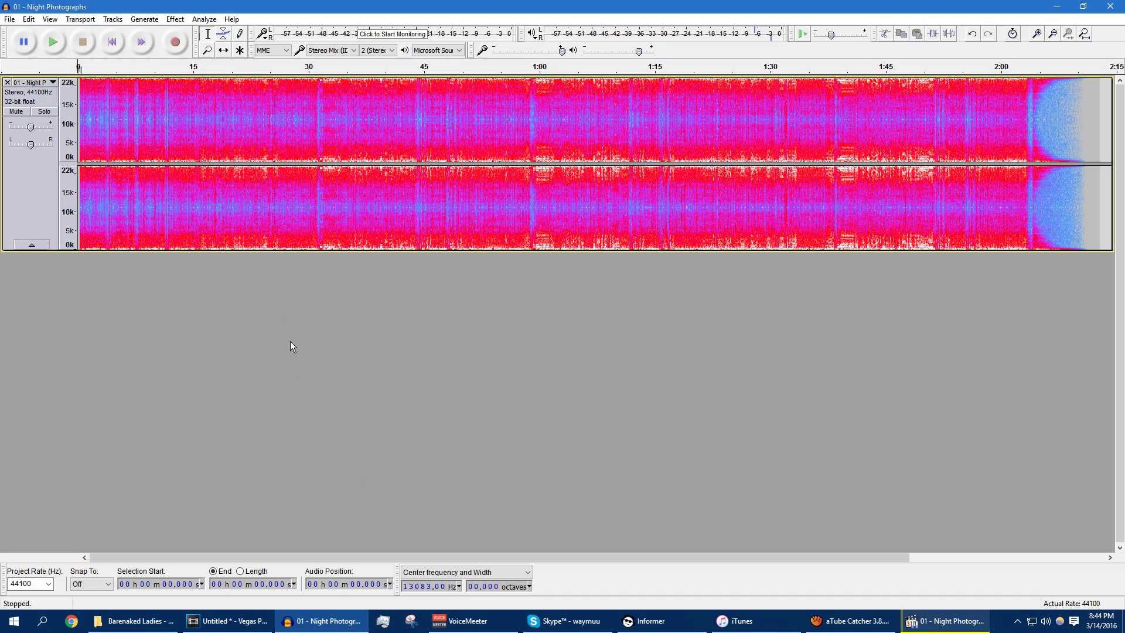
{"action": "left_click", "coordinate": [1035, 34]}
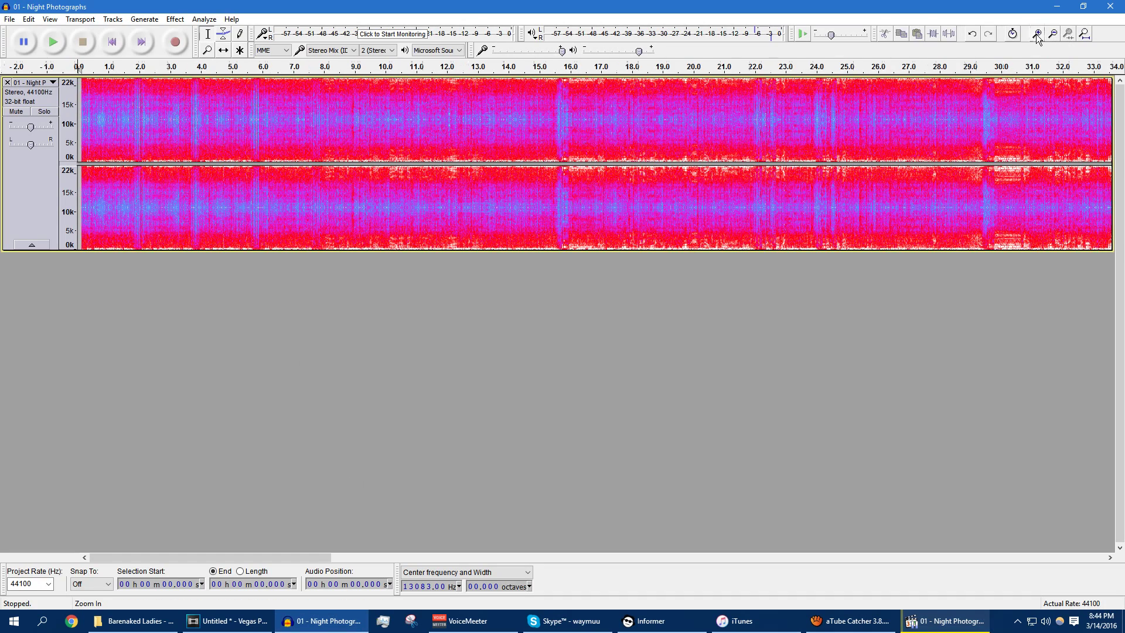
{"action": "left_click", "coordinate": [1035, 34]}
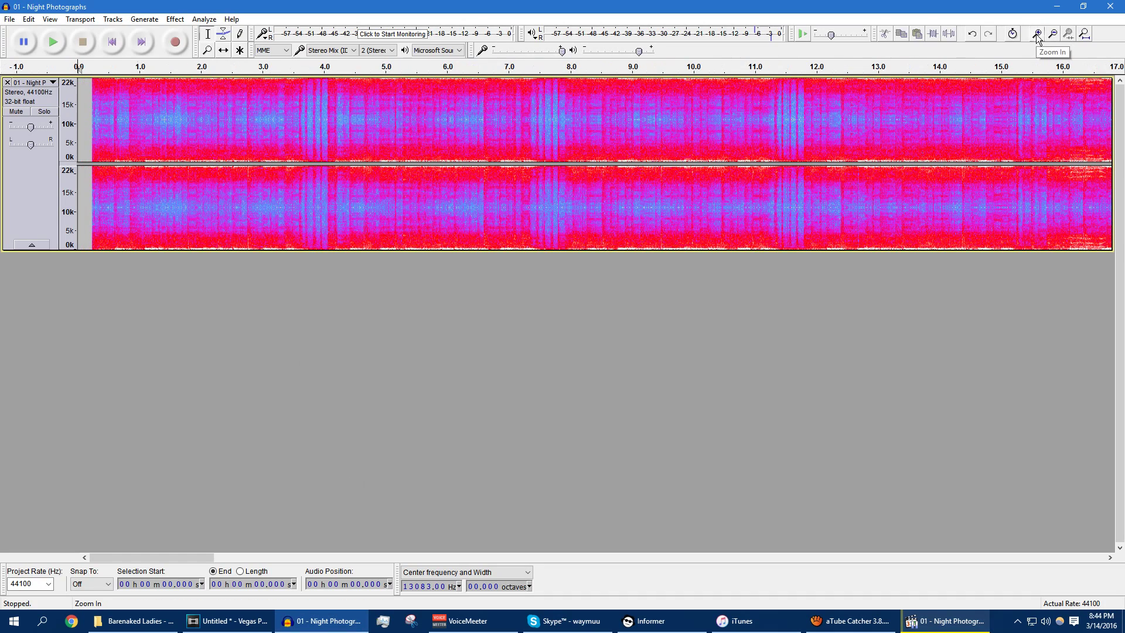
{"action": "left_click", "coordinate": [112, 19]}
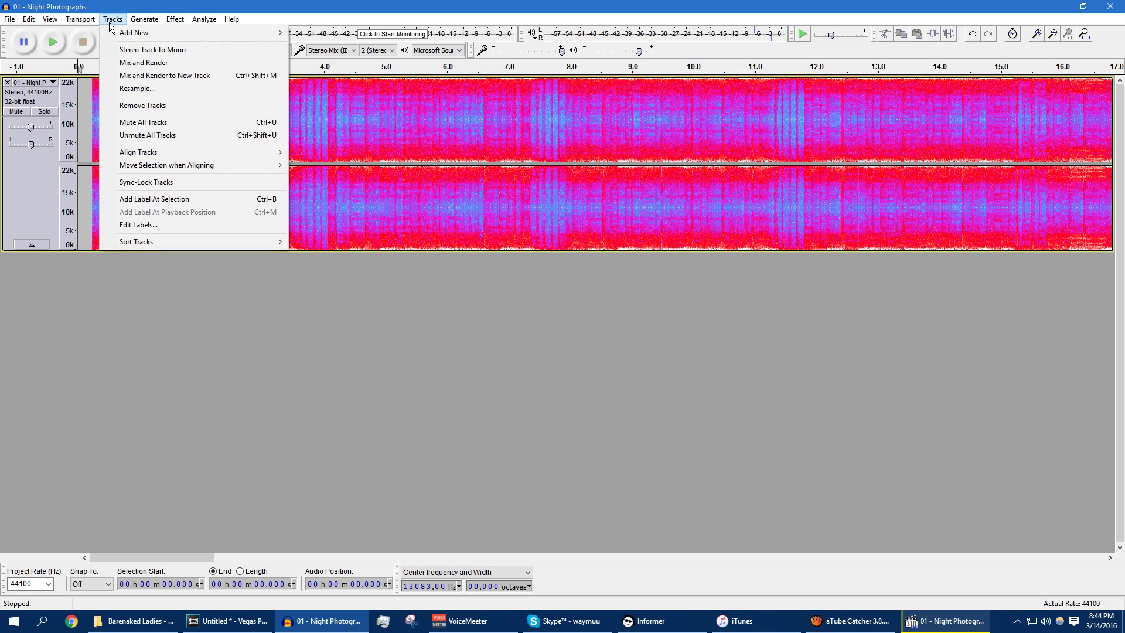
{"action": "left_click", "coordinate": [137, 88]}
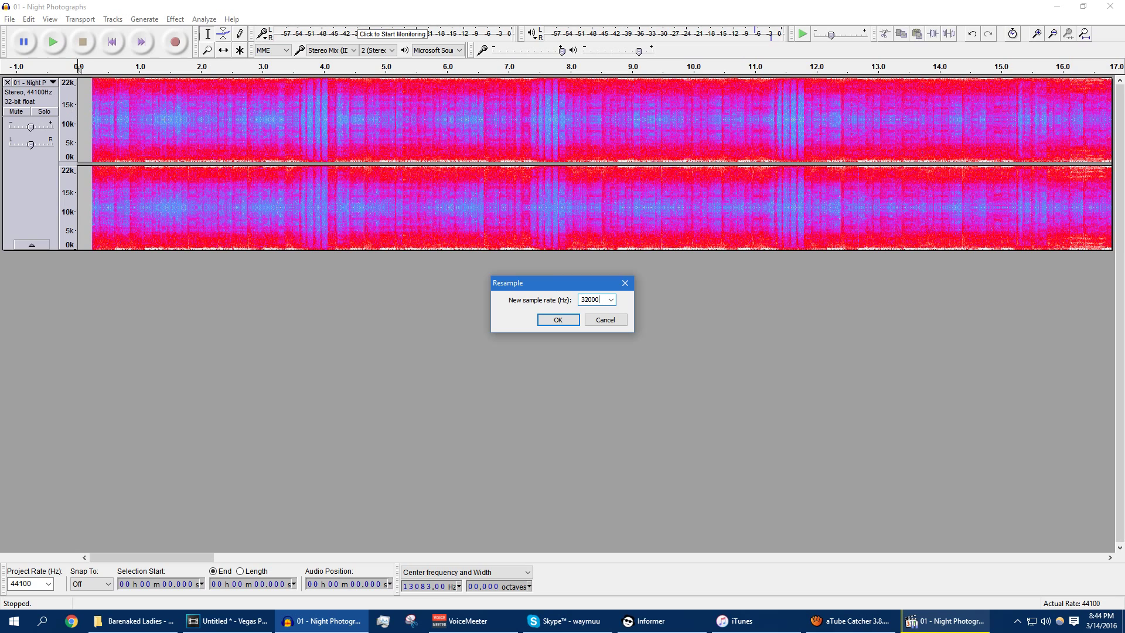
{"action": "key", "text": "Return"}
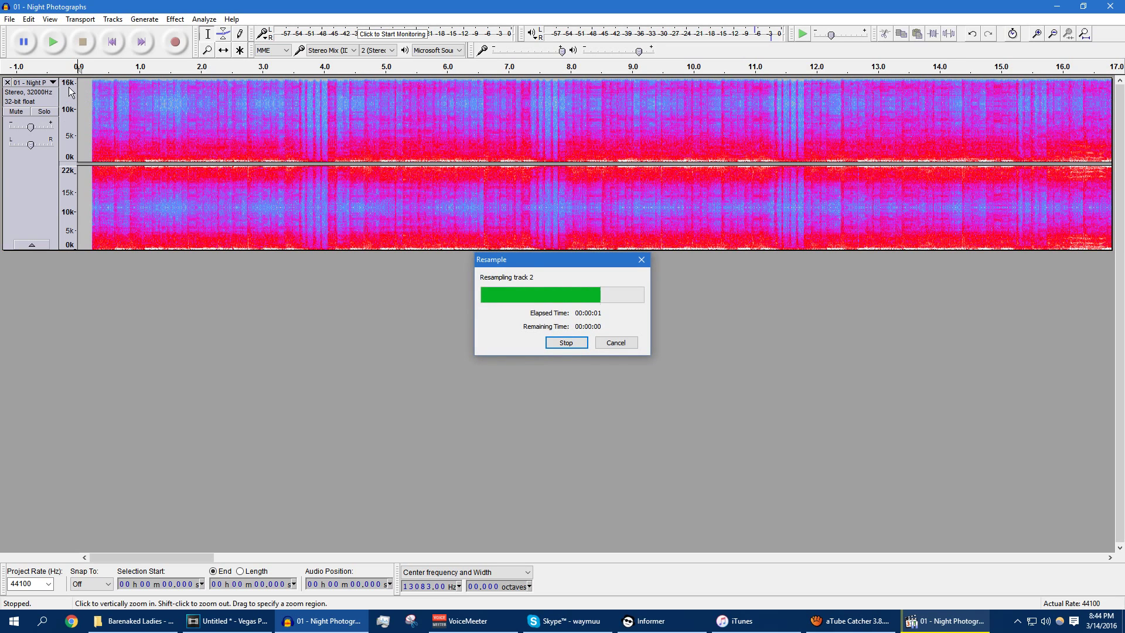
Step: Resample the Night Photographs track to 61000 Hz
{"action": "left_click", "coordinate": [112, 18]}
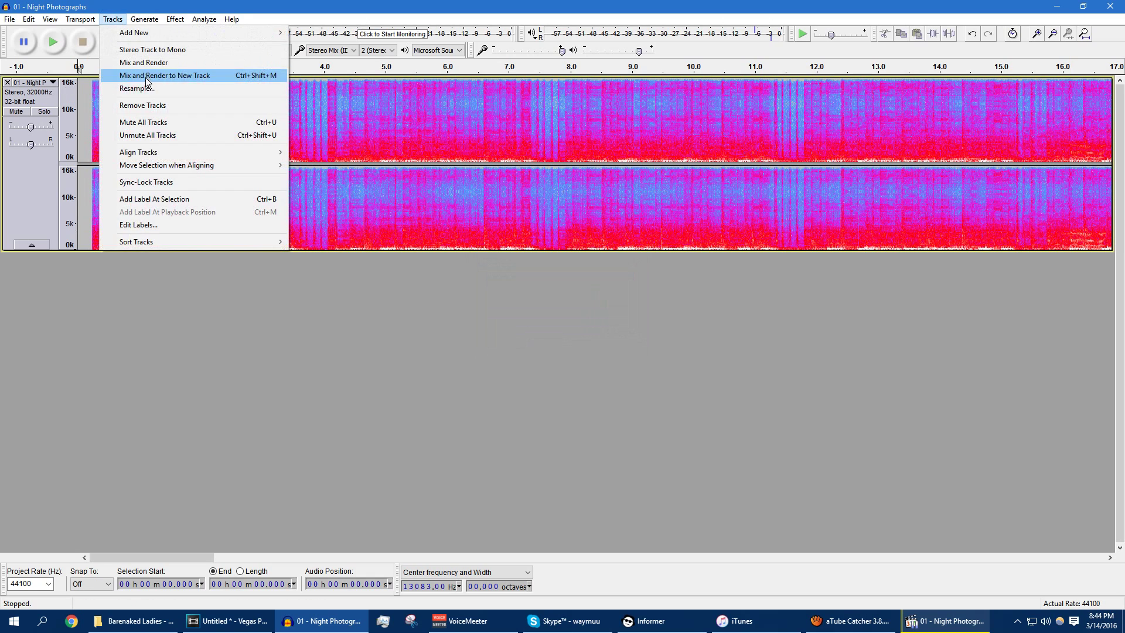
{"action": "left_click", "coordinate": [145, 86]}
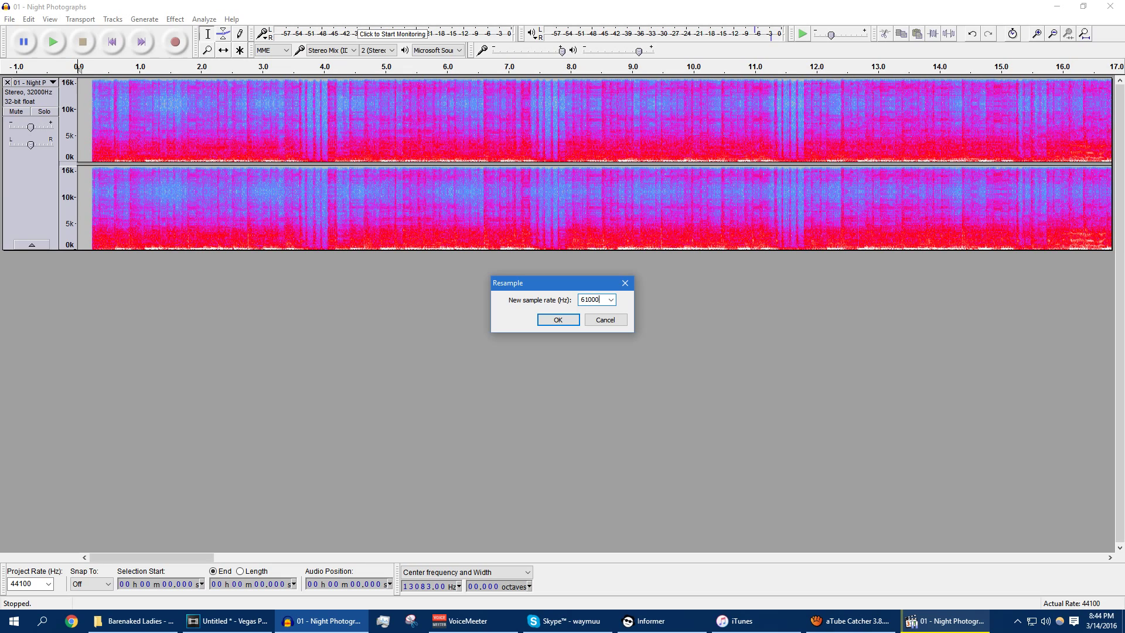
{"action": "type", "text": "61000"}
{"action": "key", "text": "Return"}
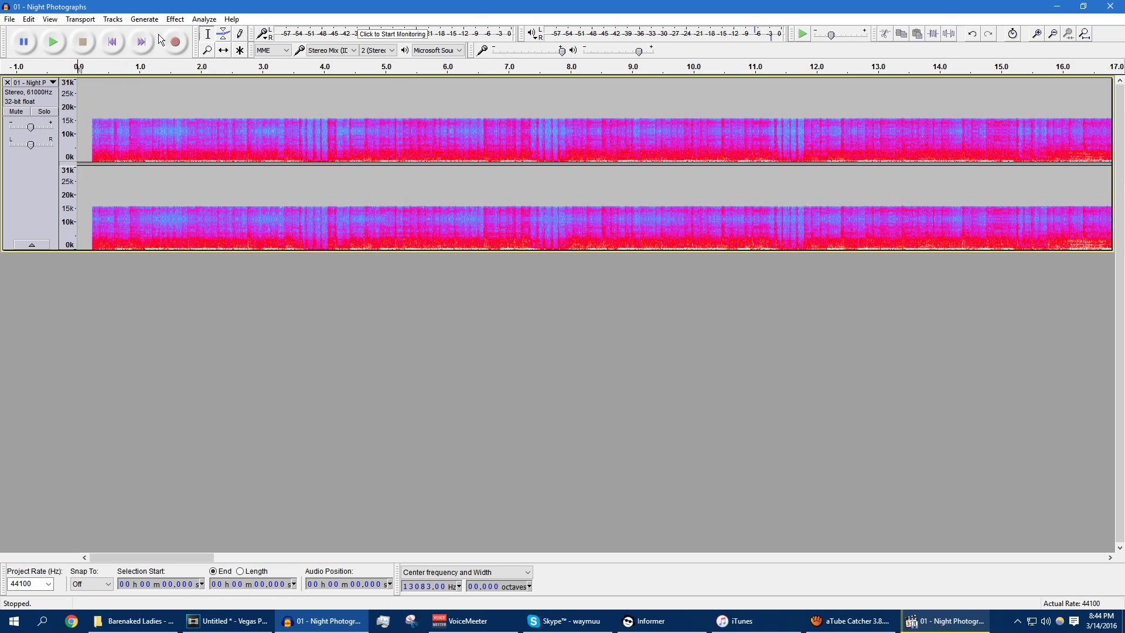
Step: Reapply Aliasing at level 0.500 and place the playback position at 6.440 s
{"action": "left_click", "coordinate": [175, 19]}
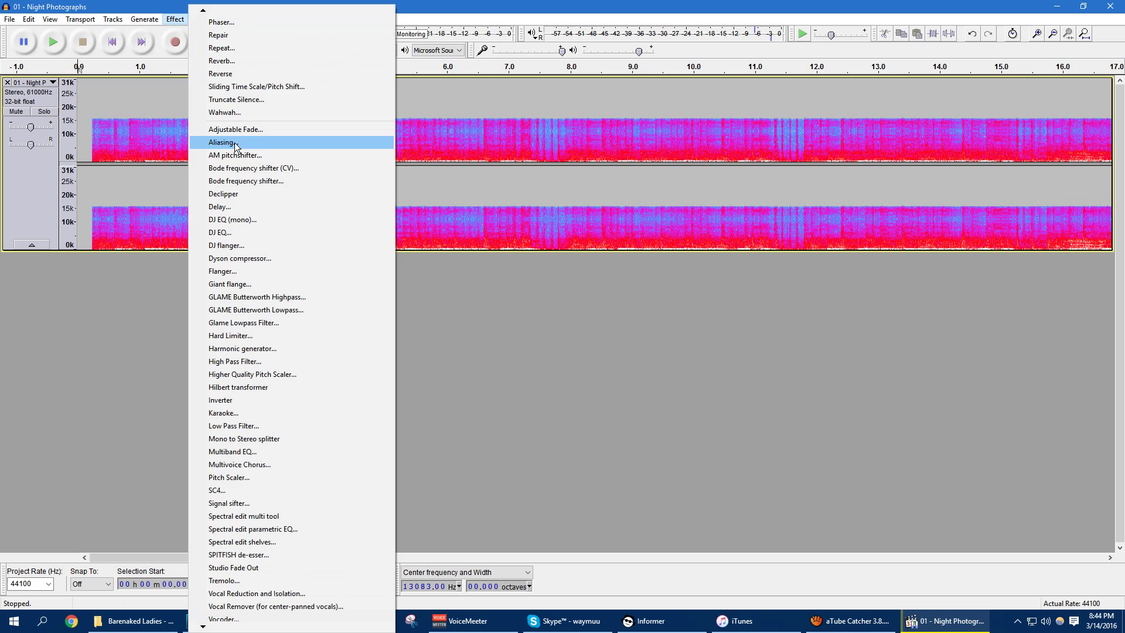
{"action": "left_click", "coordinate": [237, 145]}
{"action": "left_click", "coordinate": [716, 334]}
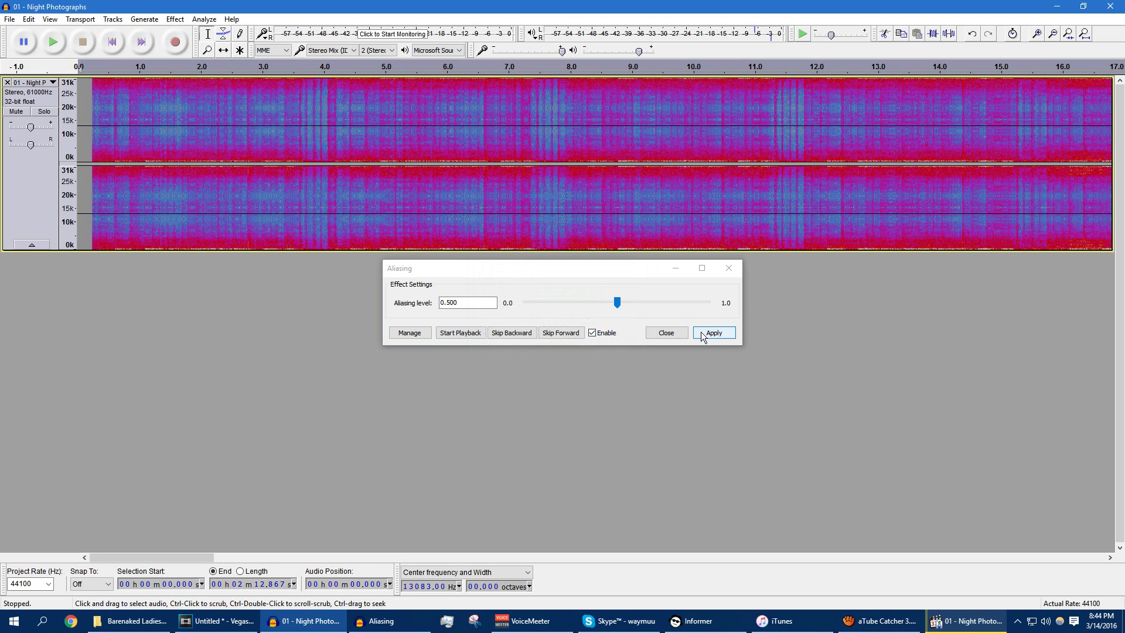
{"action": "left_click", "coordinate": [666, 332]}
{"action": "left_click", "coordinate": [474, 224]}
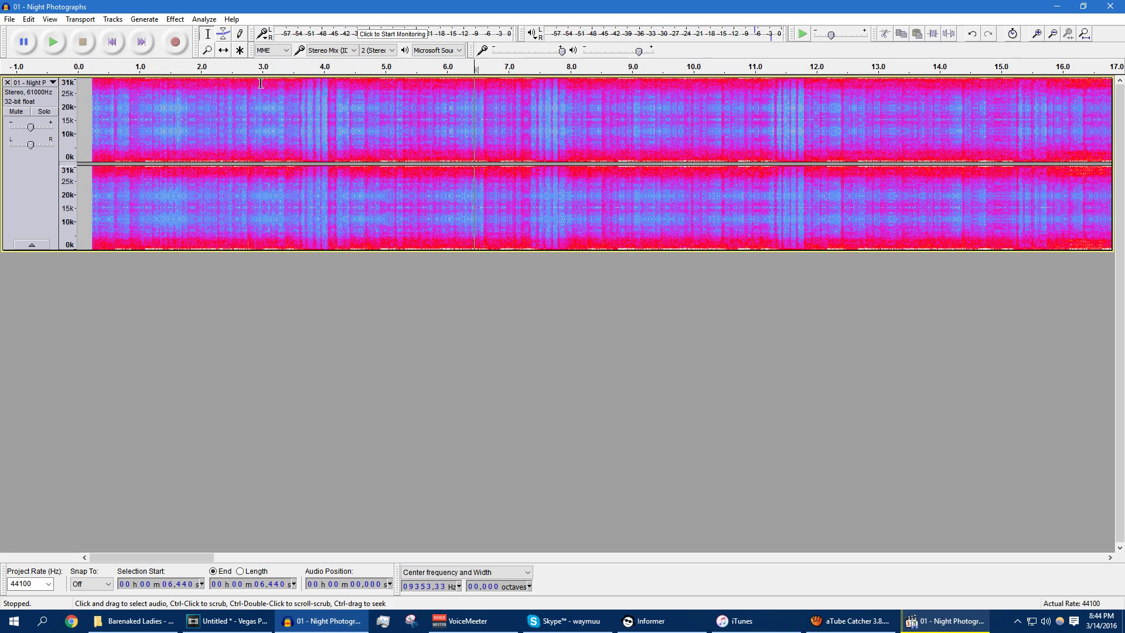
Step: Resample the track back to 44100 Hz, fit the song in view, and play from the start
{"action": "left_click", "coordinate": [112, 19]}
{"action": "left_click", "coordinate": [158, 88]}
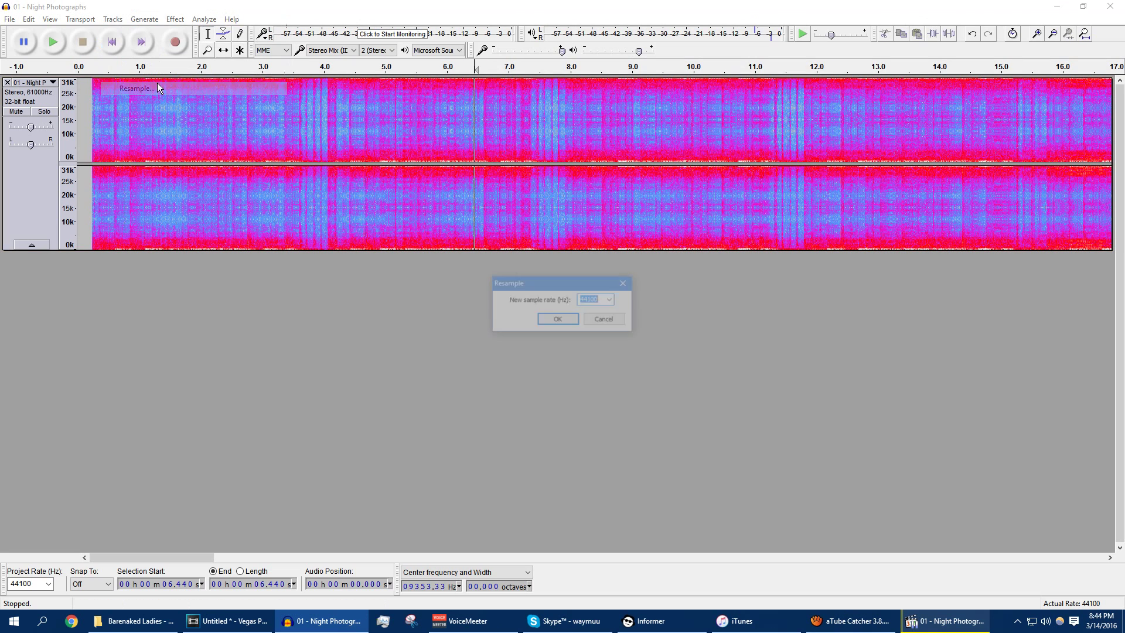
{"action": "left_click", "coordinate": [571, 319]}
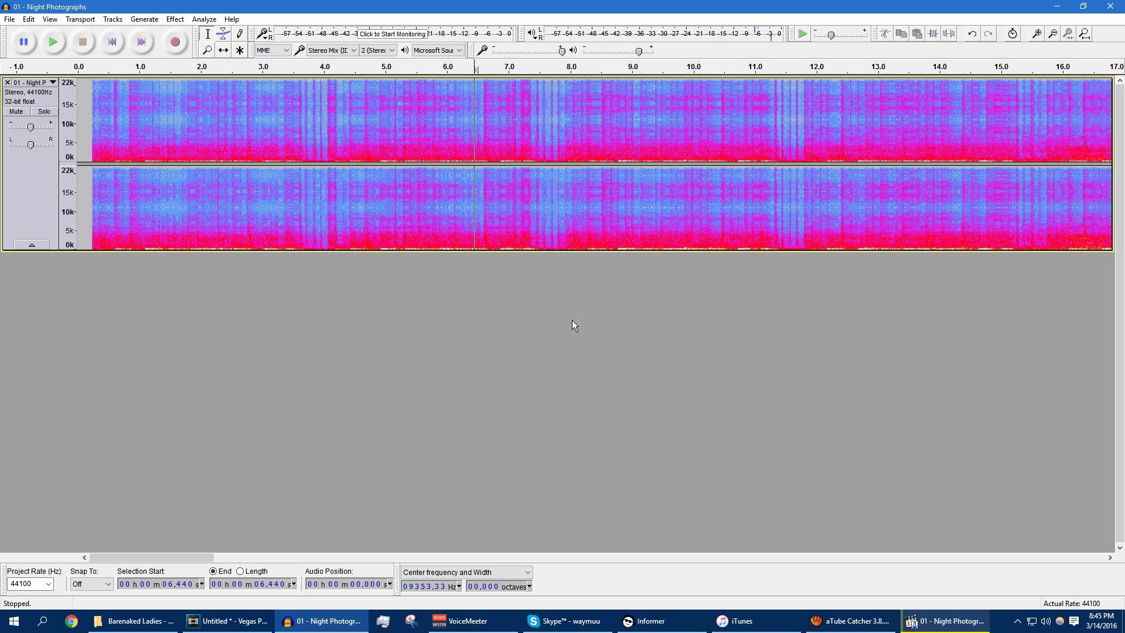
{"action": "left_click", "coordinate": [1088, 40]}
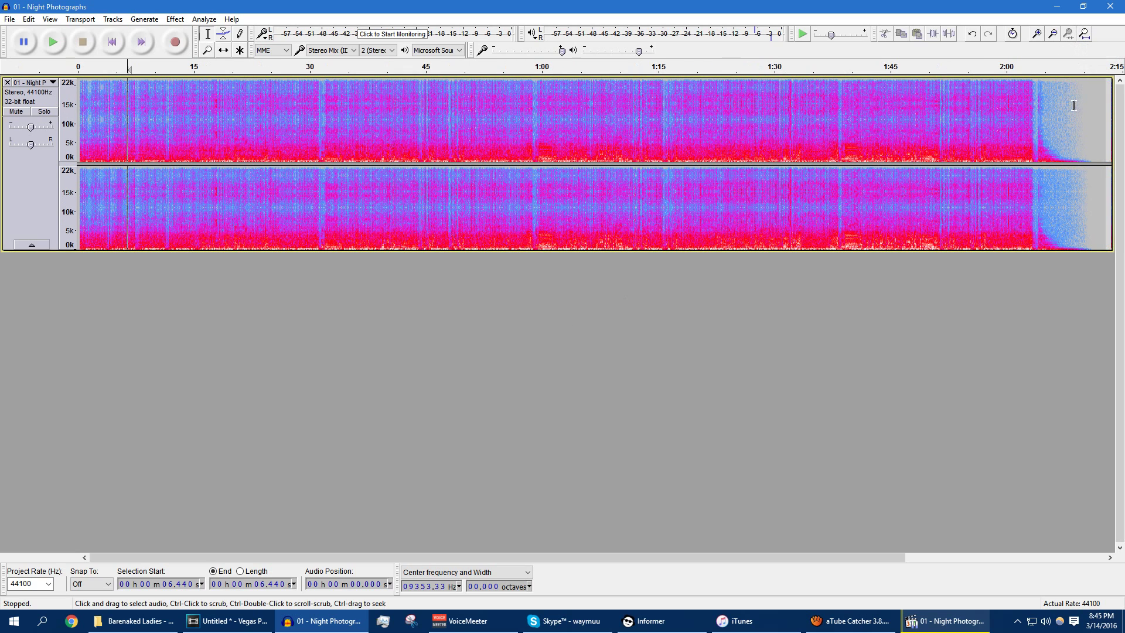
{"action": "left_click", "coordinate": [112, 41]}
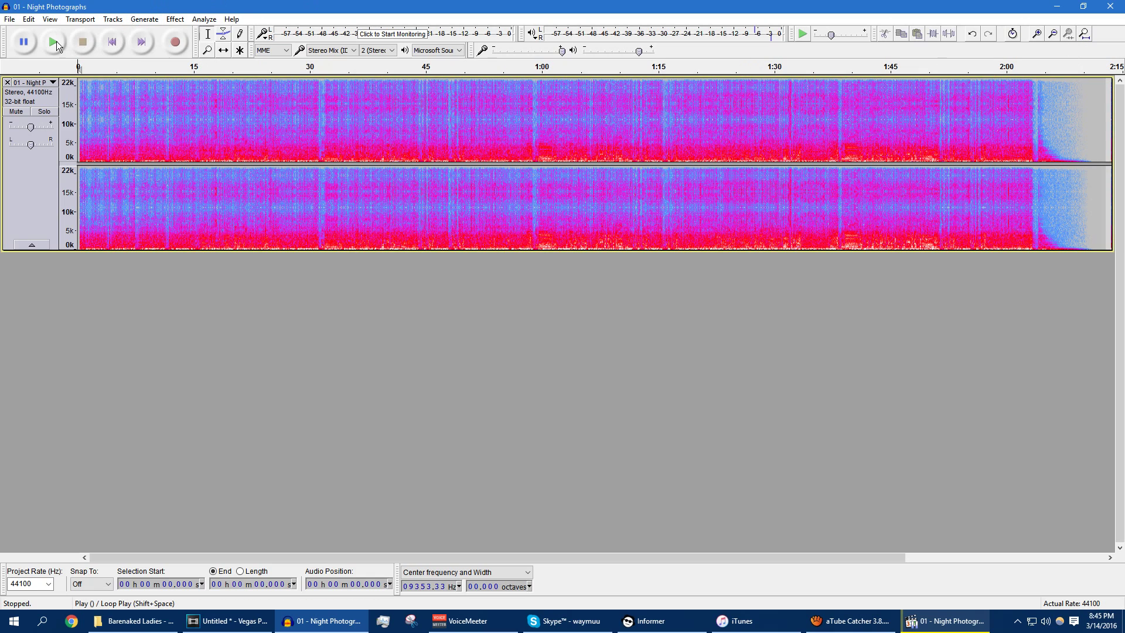
{"action": "left_click", "coordinate": [53, 42]}
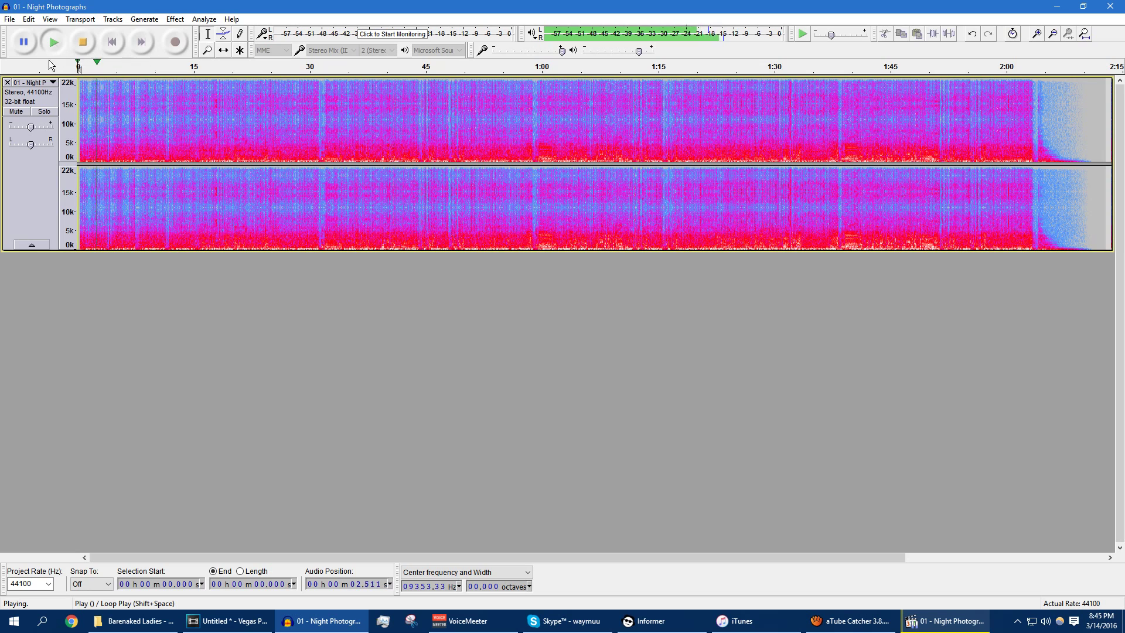
Step: Compare waveform and spectrogram views, stop playback, and leave the track as a waveform
{"action": "left_click", "coordinate": [44, 82]}
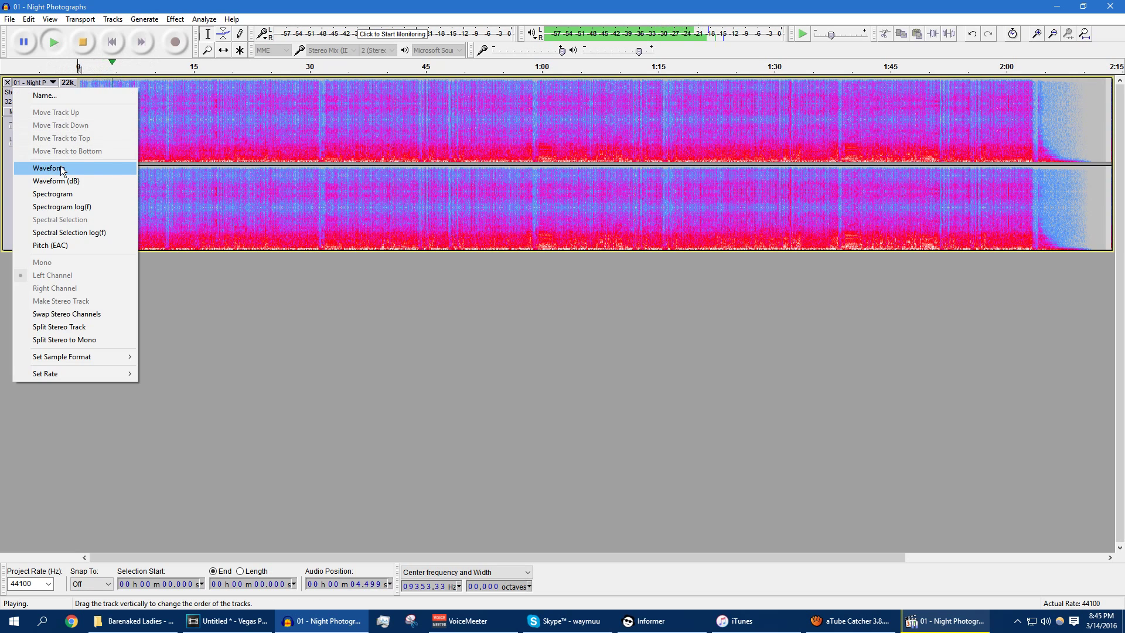
{"action": "left_click", "coordinate": [35, 166]}
{"action": "left_click", "coordinate": [44, 83]}
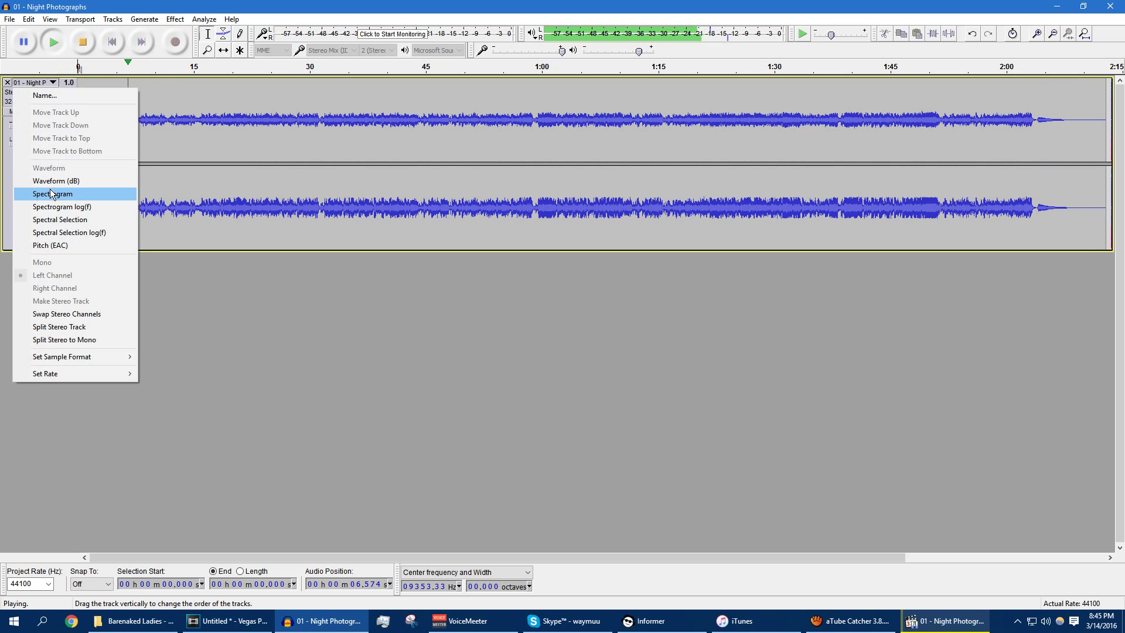
{"action": "left_click", "coordinate": [35, 194]}
{"action": "left_click", "coordinate": [82, 42]}
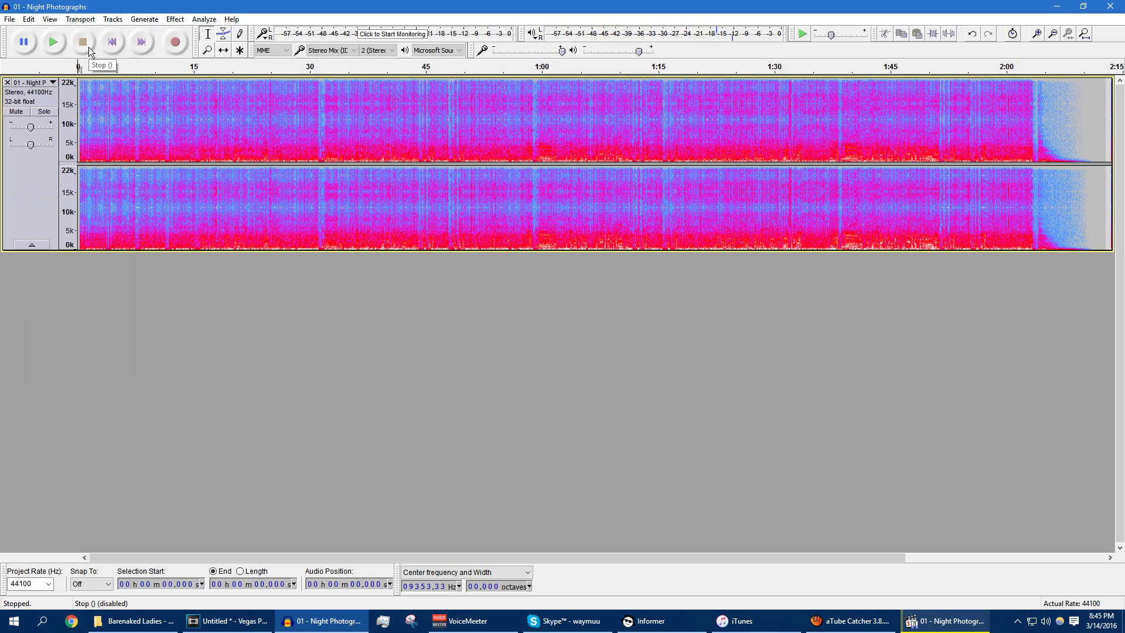
{"action": "left_click", "coordinate": [51, 86]}
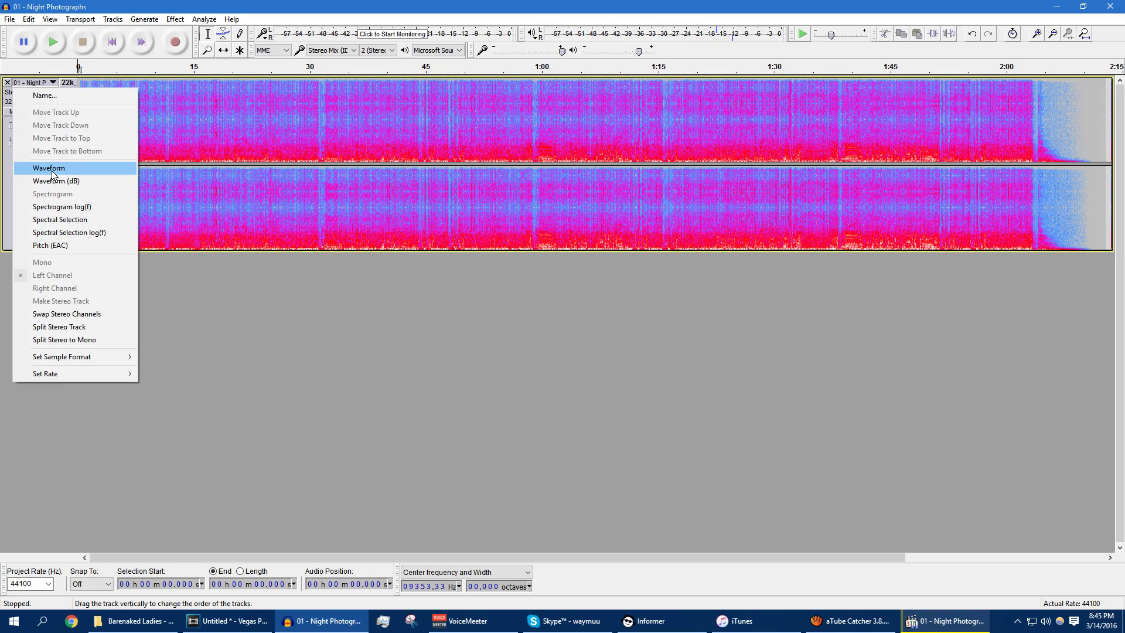
{"action": "left_click", "coordinate": [35, 164]}
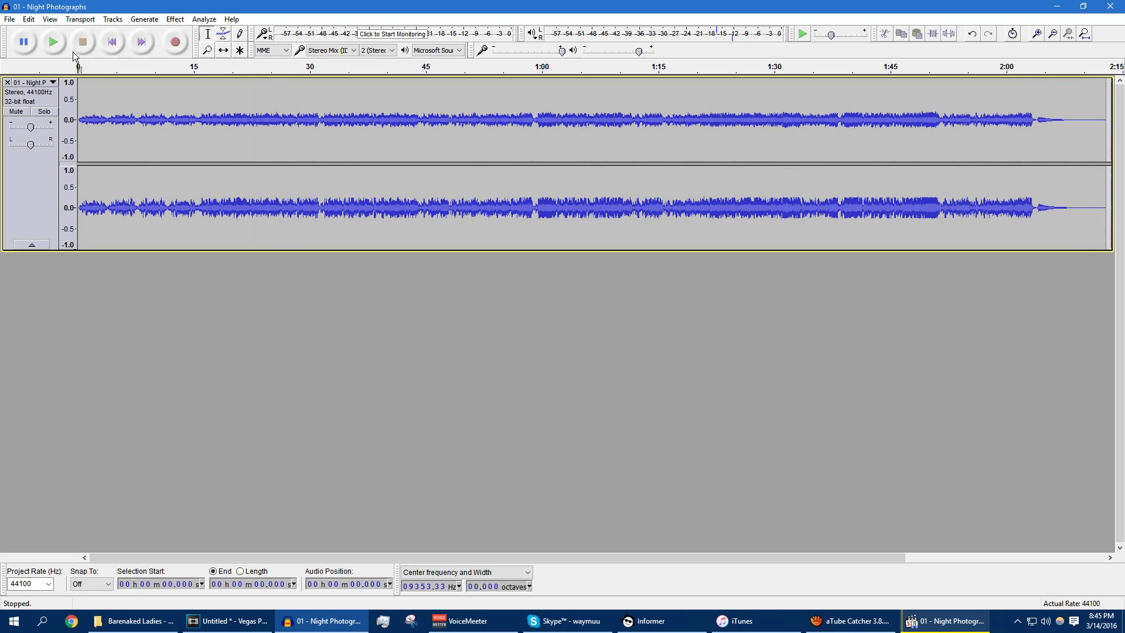
Step: Apply Bass and Treble with a 5.0 dB treble boost to the Night Photographs track
{"action": "left_click", "coordinate": [175, 19]}
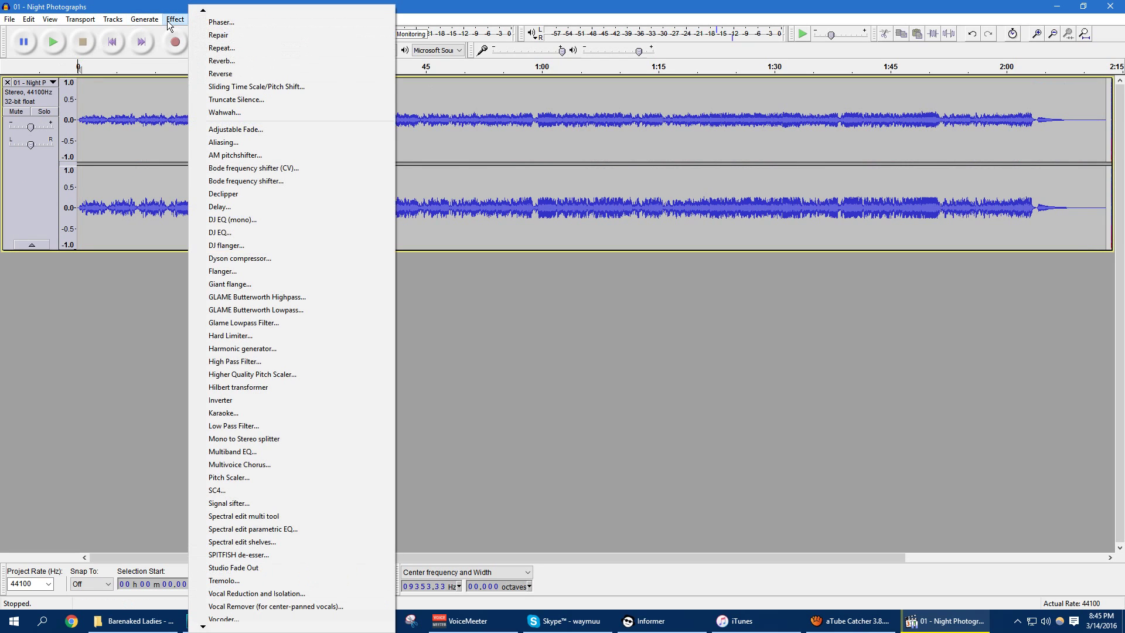
{"action": "scroll", "coordinate": [208, 17], "scroll_direction": "up", "scroll_amount": 5}
{"action": "scroll", "coordinate": [210, 18], "scroll_direction": "up", "scroll_amount": 5}
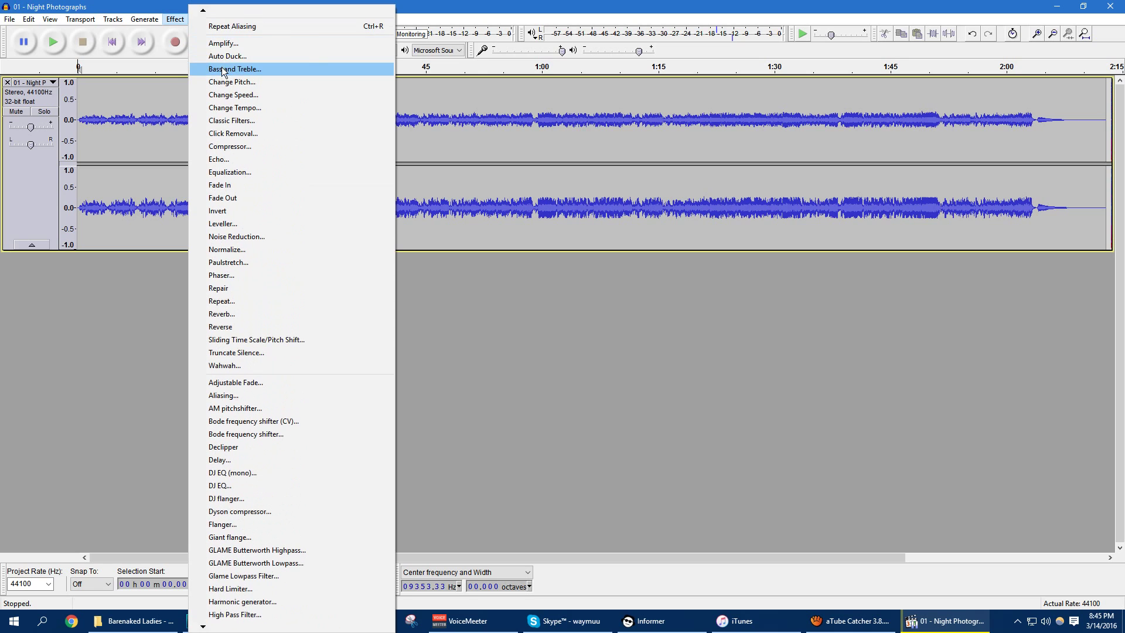
{"action": "left_click", "coordinate": [228, 68]}
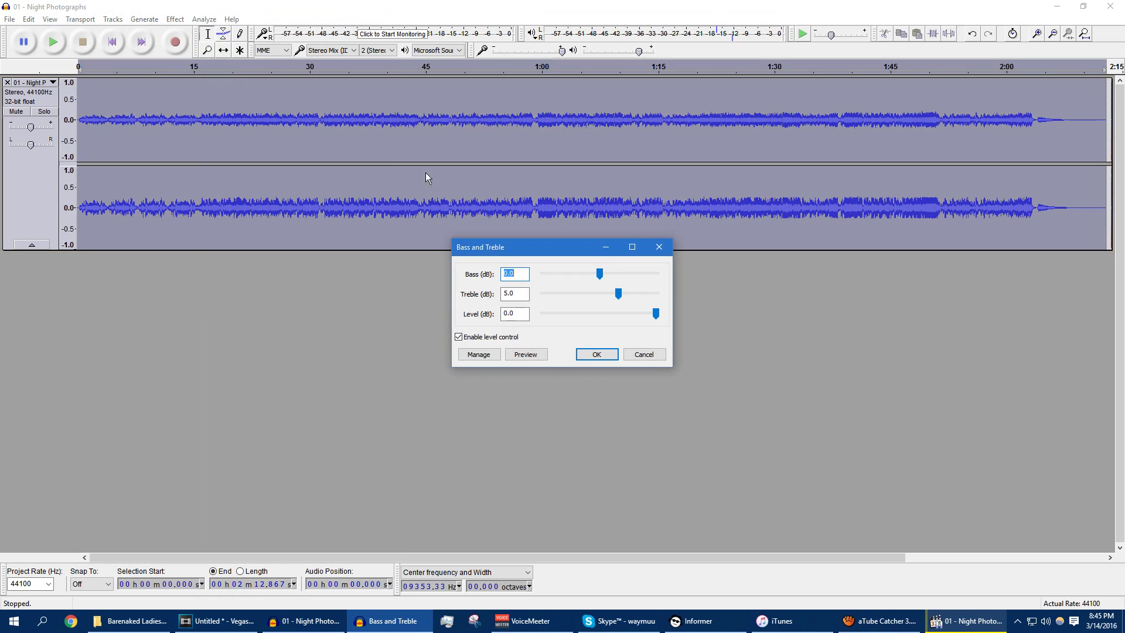
{"action": "left_click", "coordinate": [526, 295]}
{"action": "left_click", "coordinate": [610, 358]}
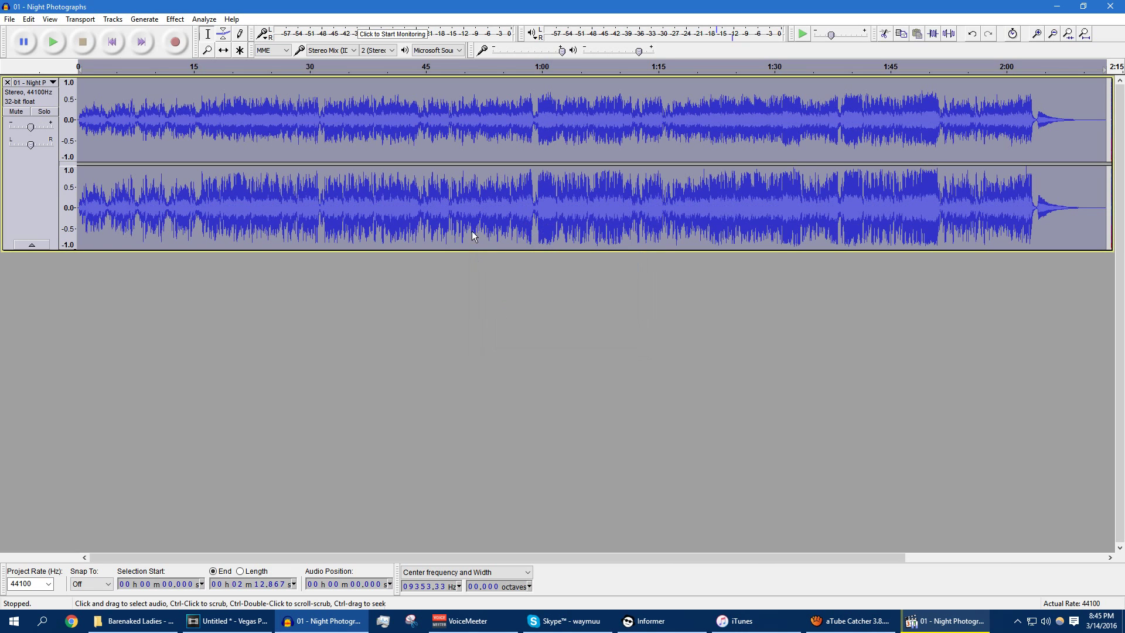
Step: Show the boosted track as a spectrogram and play a short stretch of it
{"action": "left_click", "coordinate": [29, 82]}
{"action": "left_click", "coordinate": [41, 194]}
{"action": "left_click", "coordinate": [53, 44]}
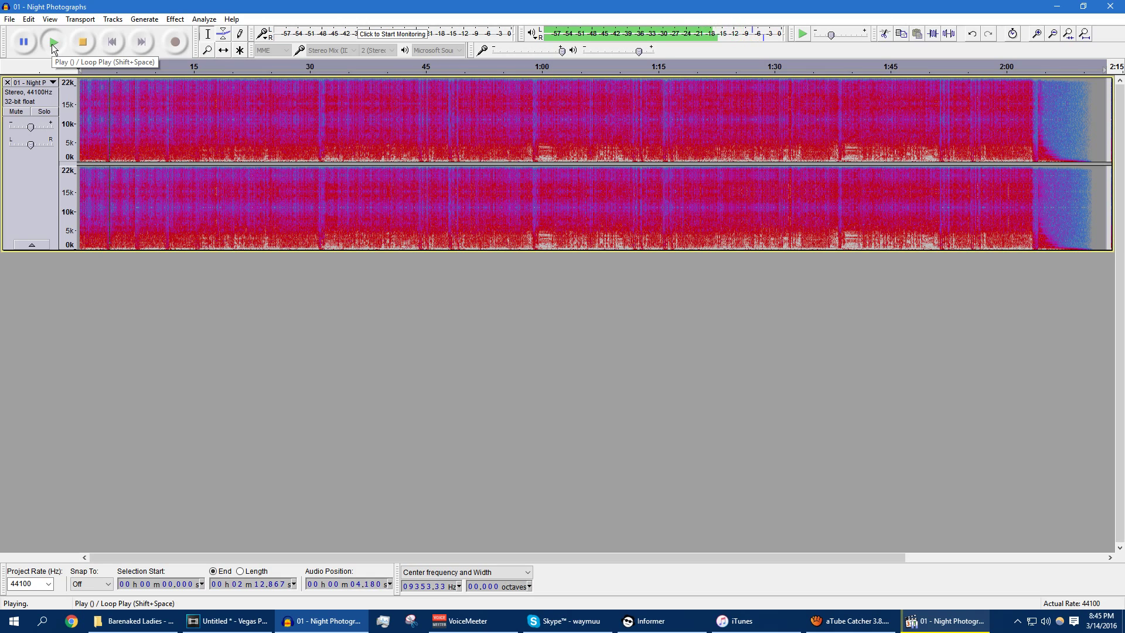
{"action": "left_click", "coordinate": [84, 43]}
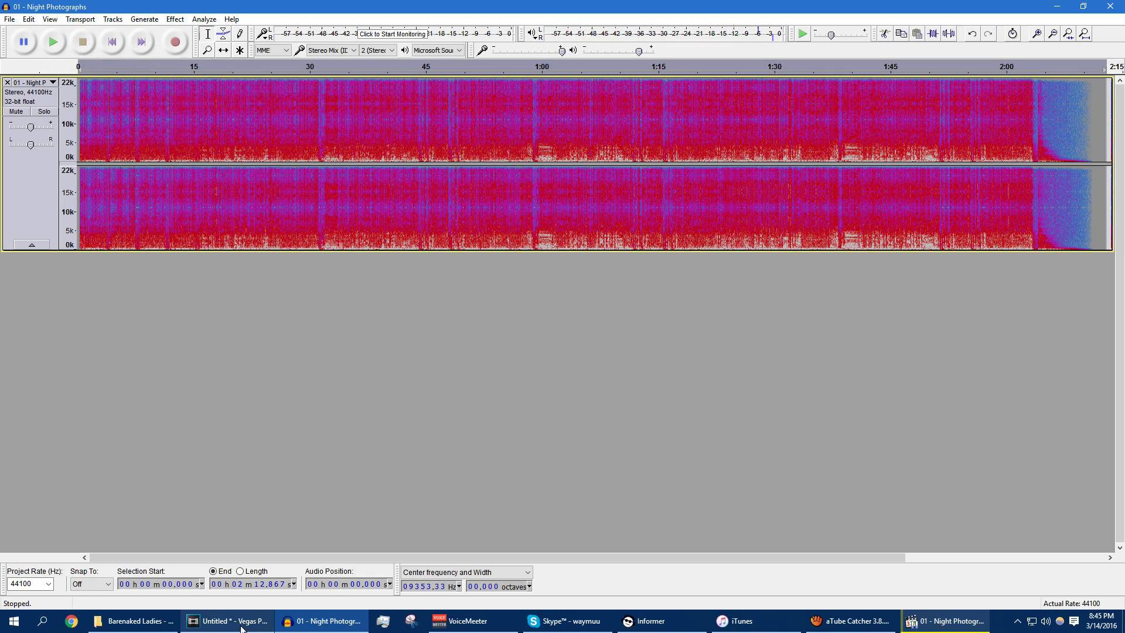
Step: Briefly play the original 01 - Night Photographs.flac in Windows Media Player, then return to Audacity
{"action": "left_click", "coordinate": [134, 620]}
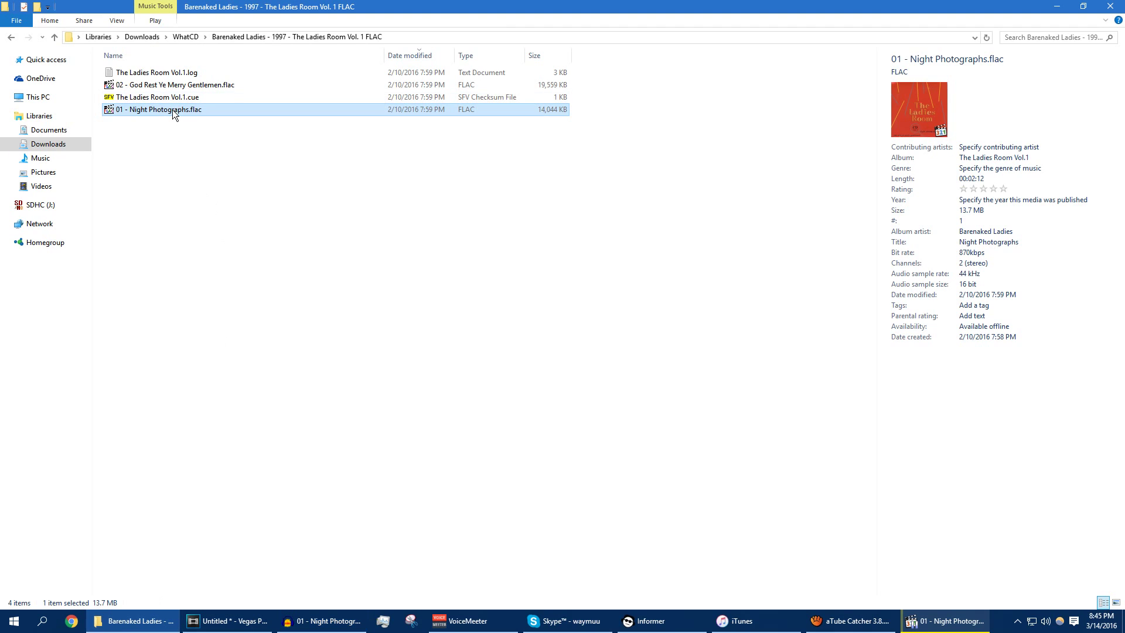
{"action": "double_click", "coordinate": [173, 110]}
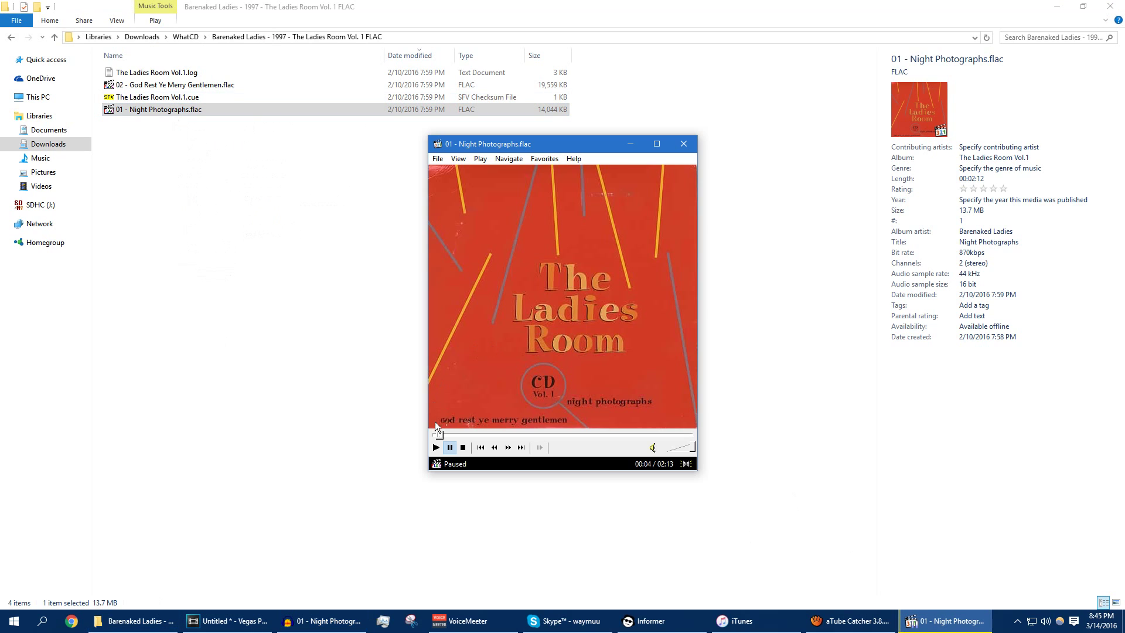
{"action": "left_click", "coordinate": [471, 420]}
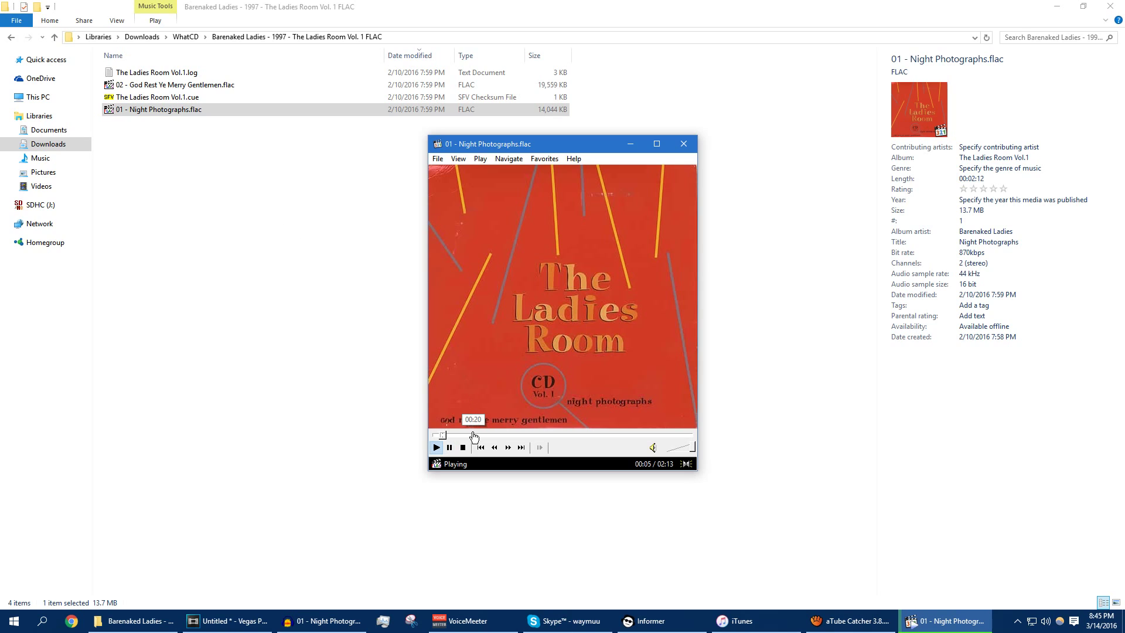
{"action": "left_click", "coordinate": [509, 324]}
{"action": "mouse_move", "coordinate": [342, 620]}
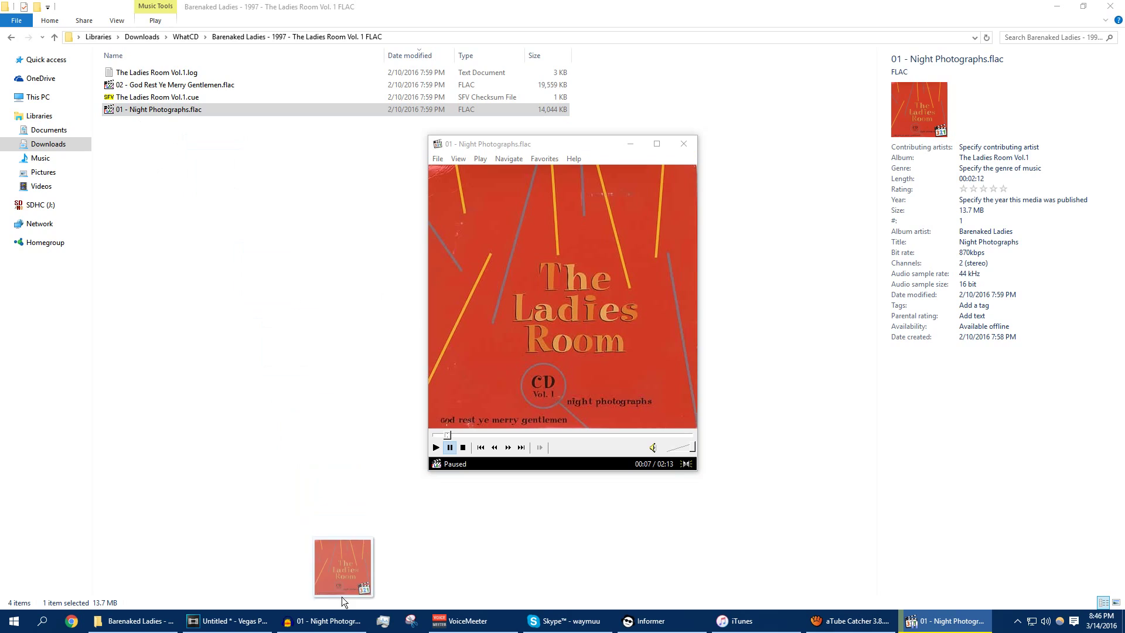
{"action": "left_click", "coordinate": [342, 595]}
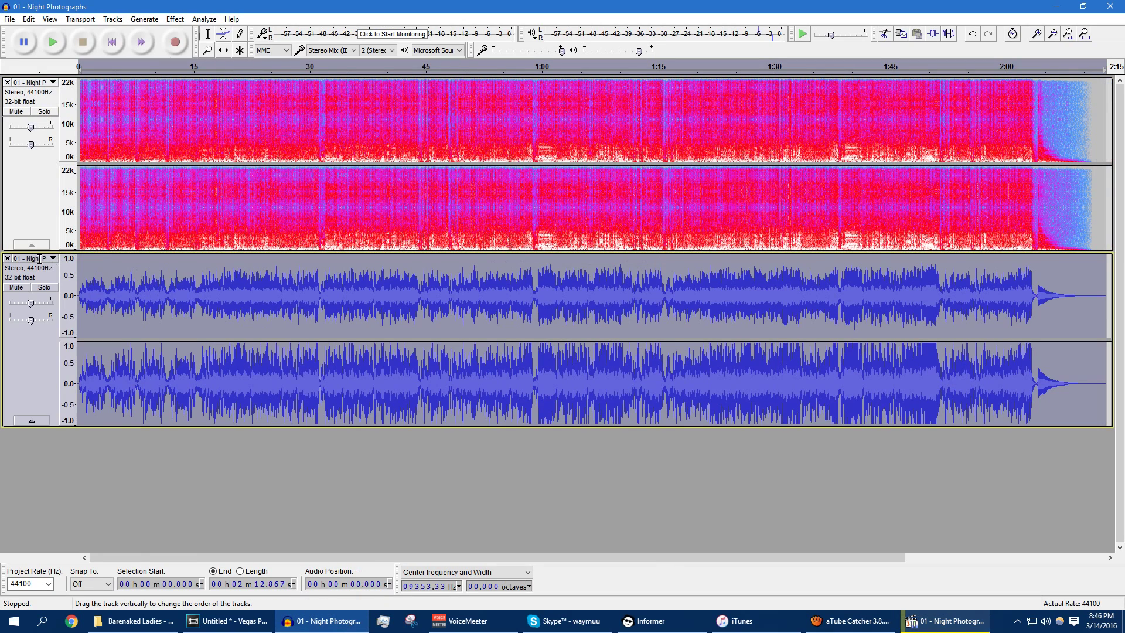
{"action": "left_click", "coordinate": [35, 258]}
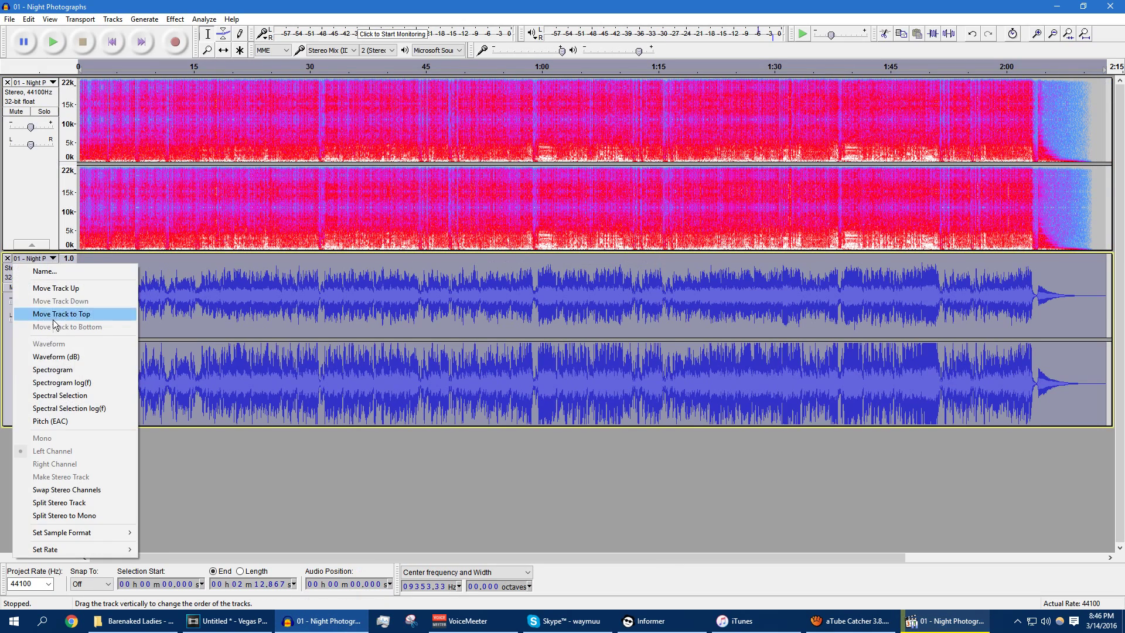
{"action": "left_click", "coordinate": [57, 370]}
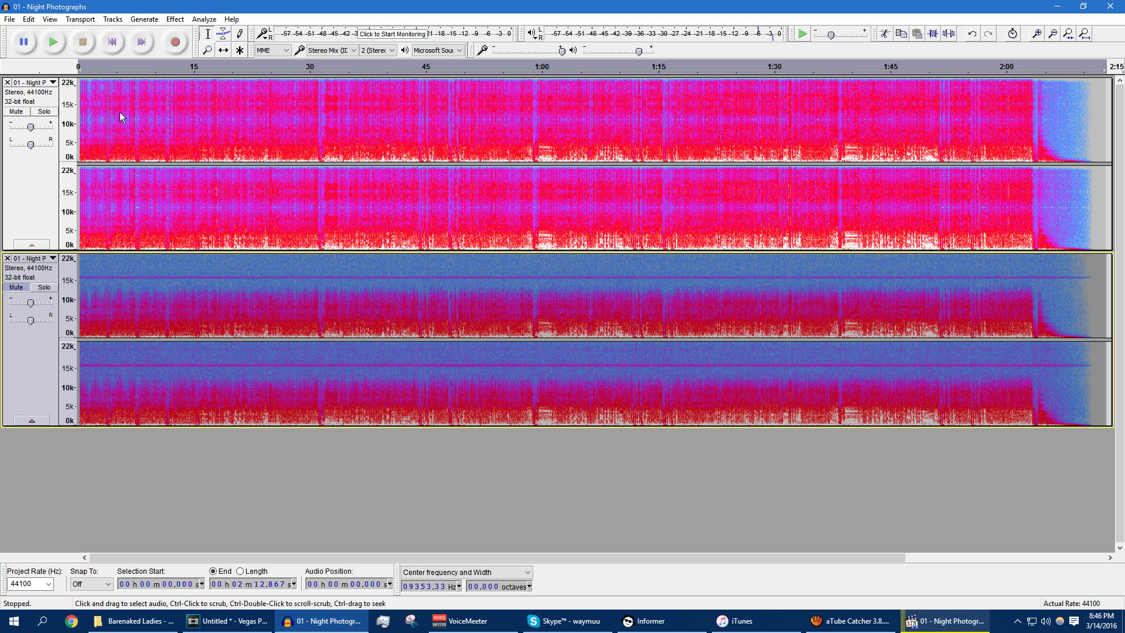
{"action": "left_click", "coordinate": [198, 113]}
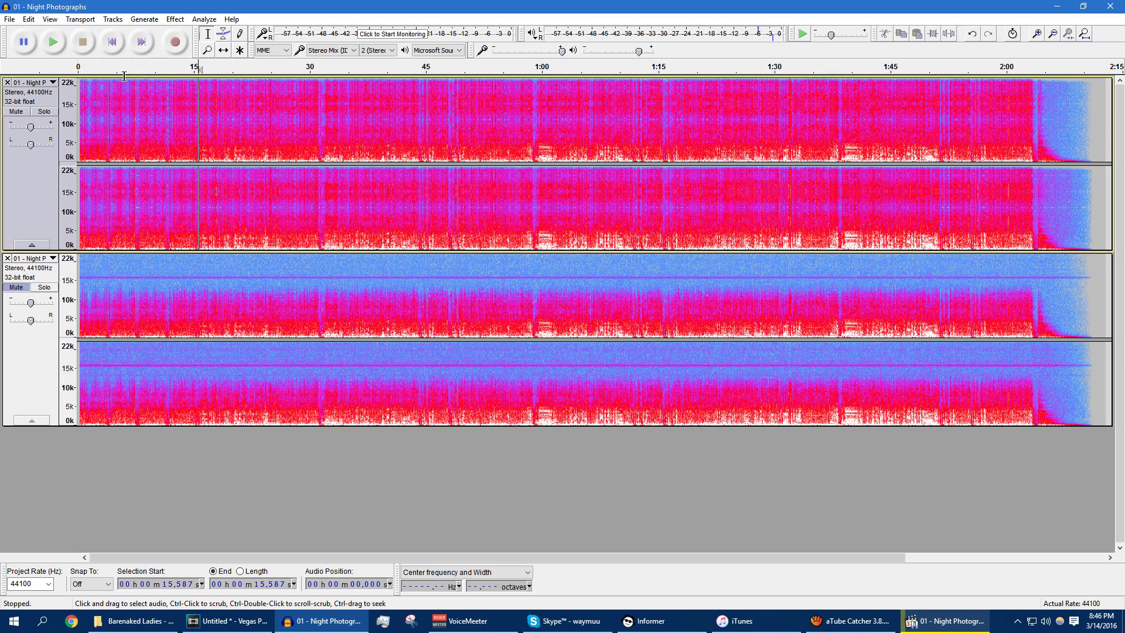
{"action": "left_click", "coordinate": [58, 43]}
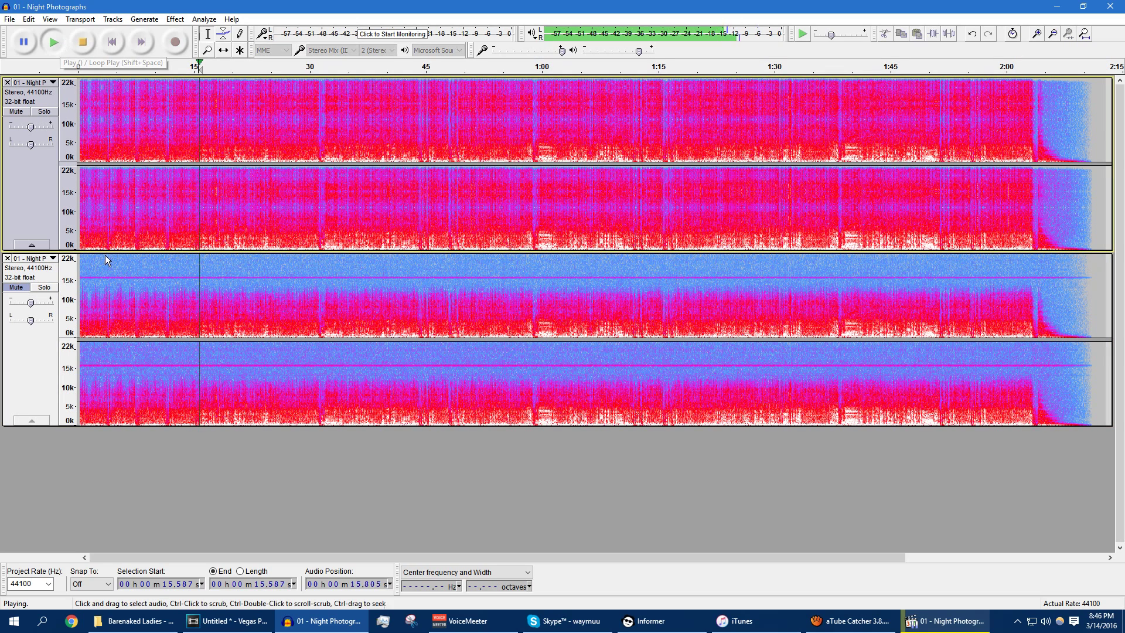
{"action": "left_click", "coordinate": [45, 287]}
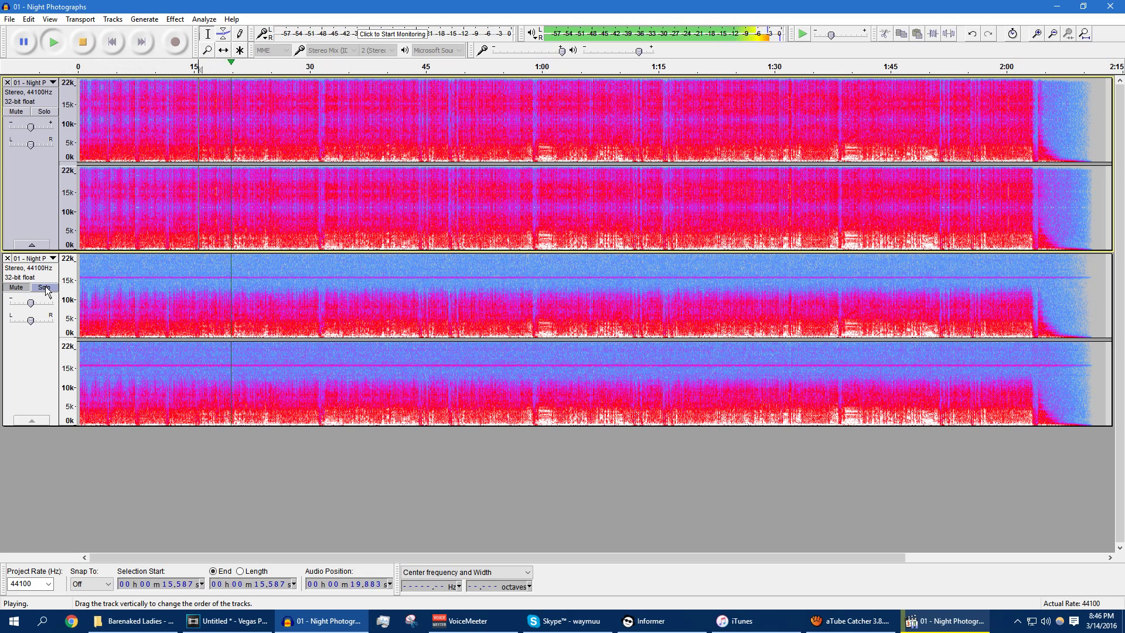
{"action": "left_click", "coordinate": [46, 288]}
{"action": "left_click", "coordinate": [45, 288]}
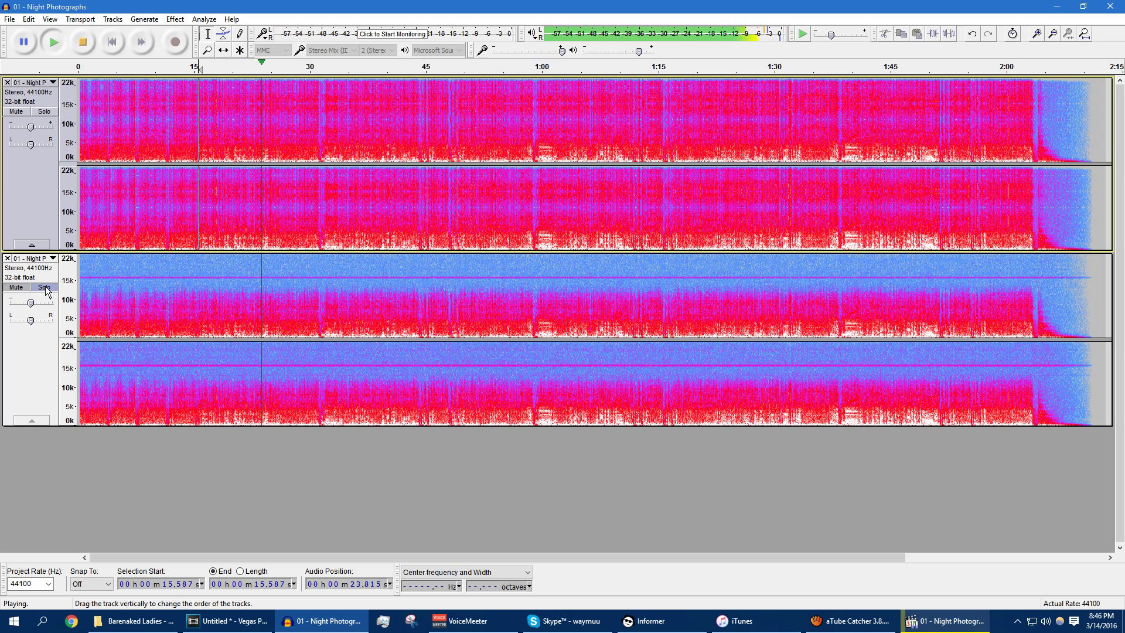
{"action": "left_click", "coordinate": [45, 287]}
{"action": "left_click", "coordinate": [46, 287]}
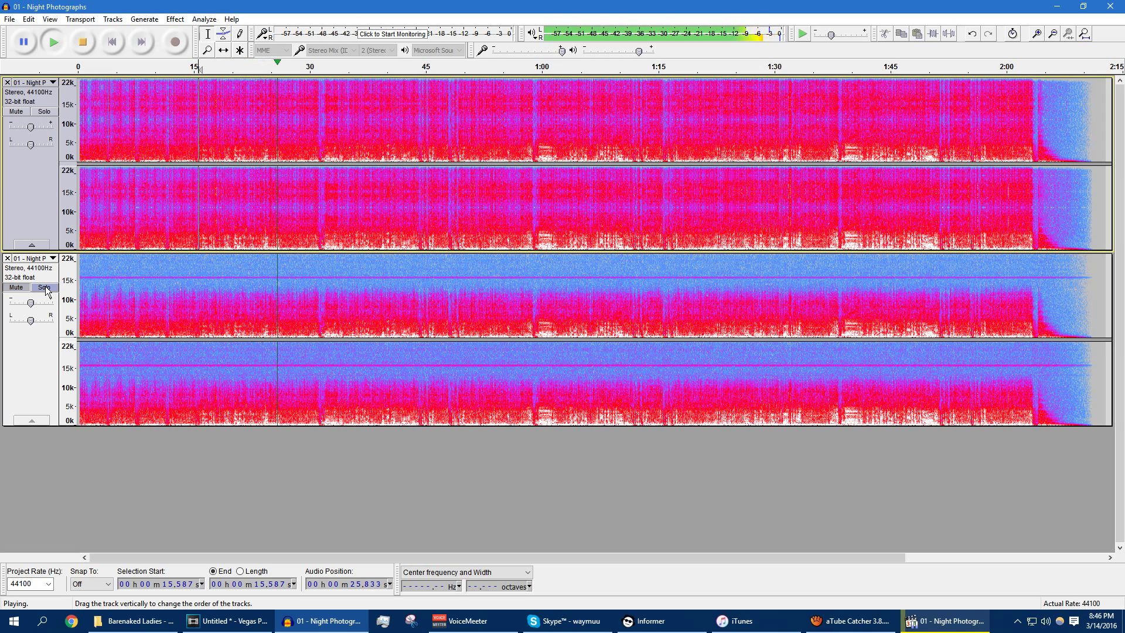
{"action": "left_click", "coordinate": [46, 288]}
{"action": "left_click", "coordinate": [16, 287]}
{"action": "key", "text": "space"}
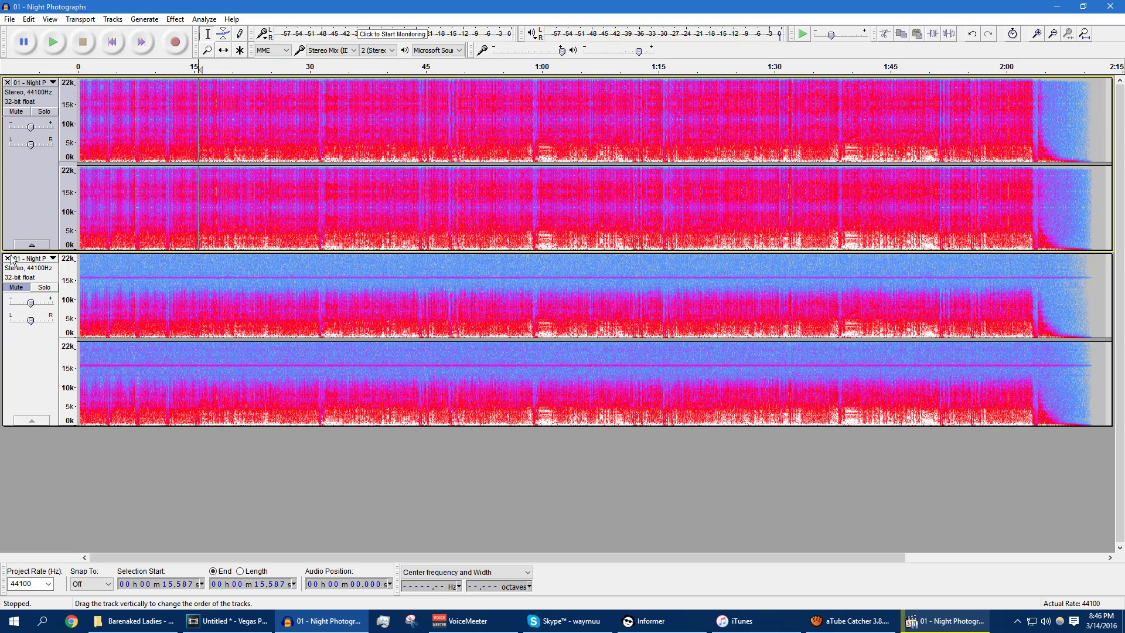
{"action": "left_click", "coordinate": [7, 259]}
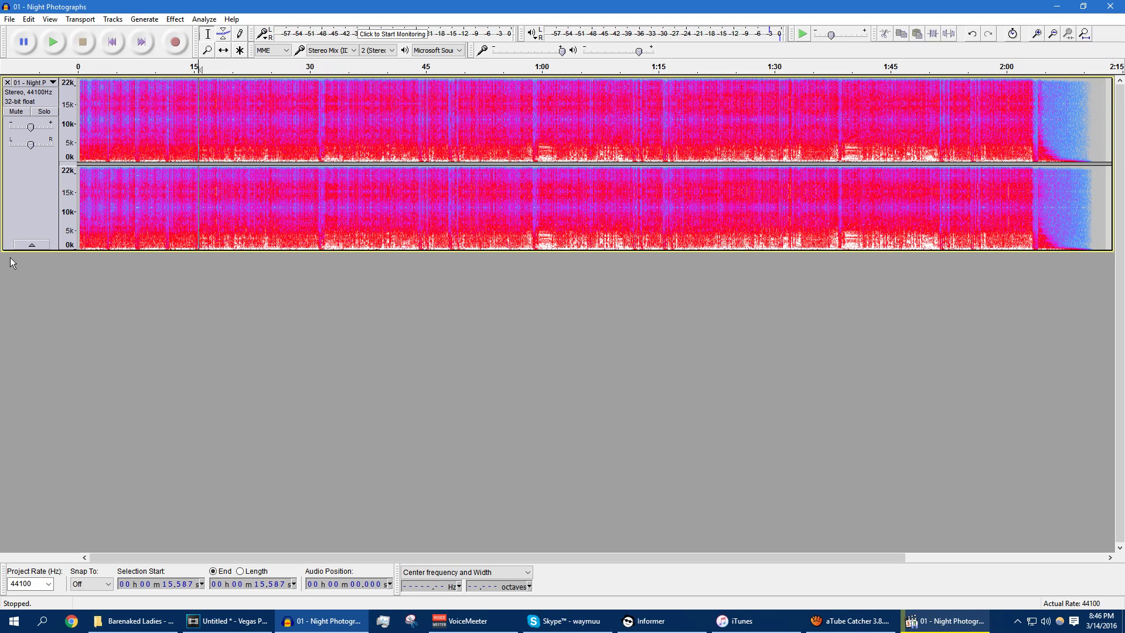
Step: Zoom in three levels around 2:05.6 and play the fading ending
{"action": "left_click", "coordinate": [1052, 85]}
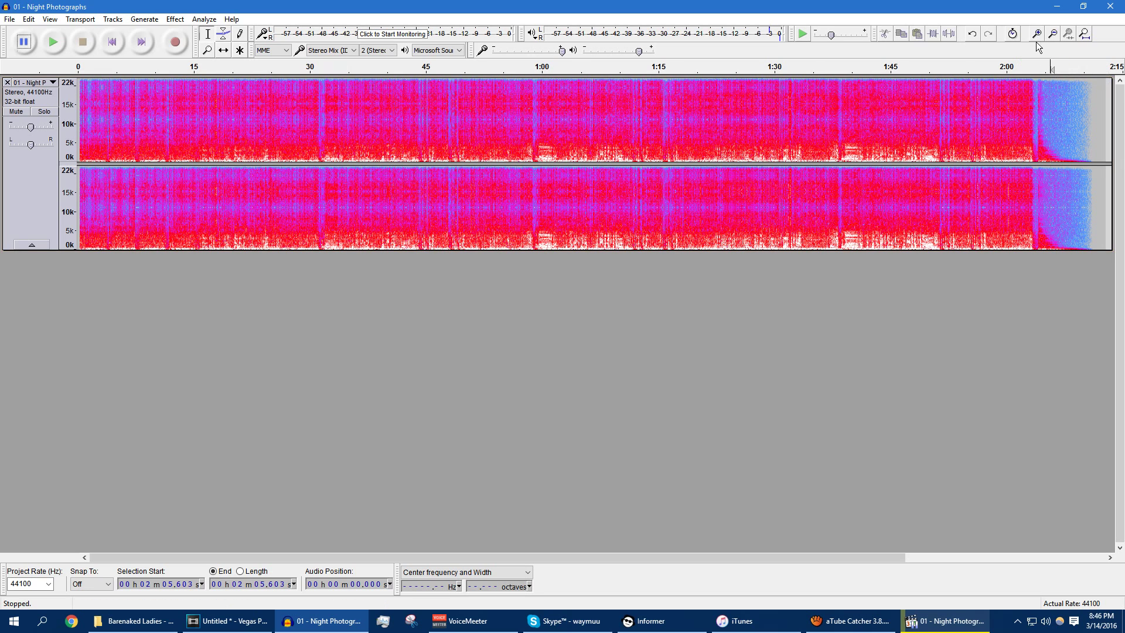
{"action": "left_click", "coordinate": [1036, 33]}
{"action": "left_click", "coordinate": [1036, 33]}
{"action": "left_click", "coordinate": [1035, 33]}
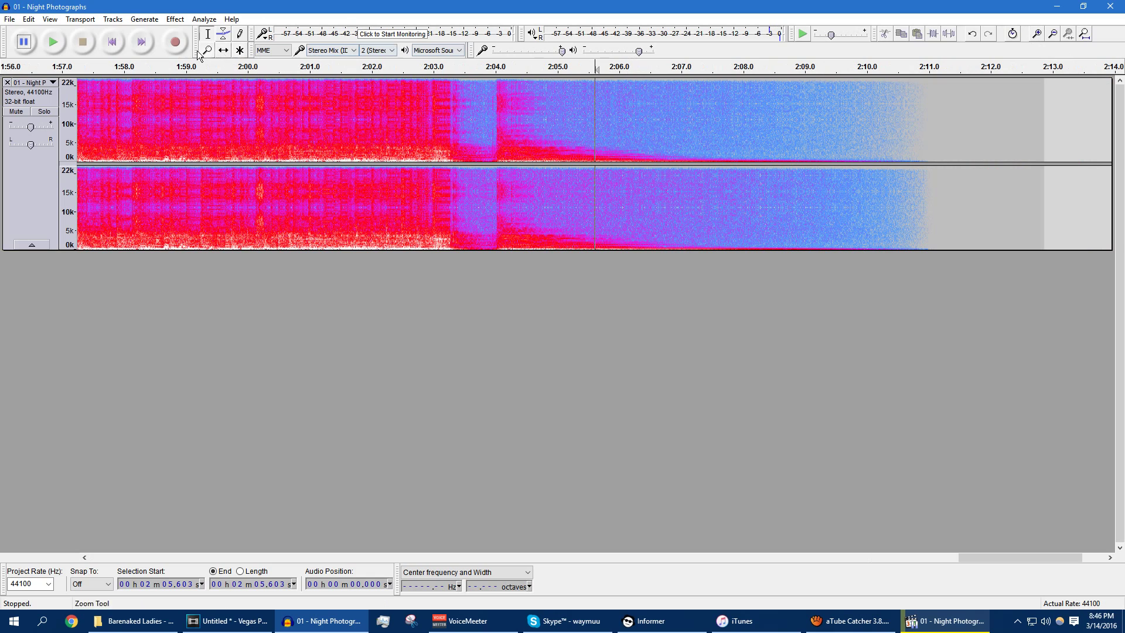
{"action": "left_click", "coordinate": [52, 46]}
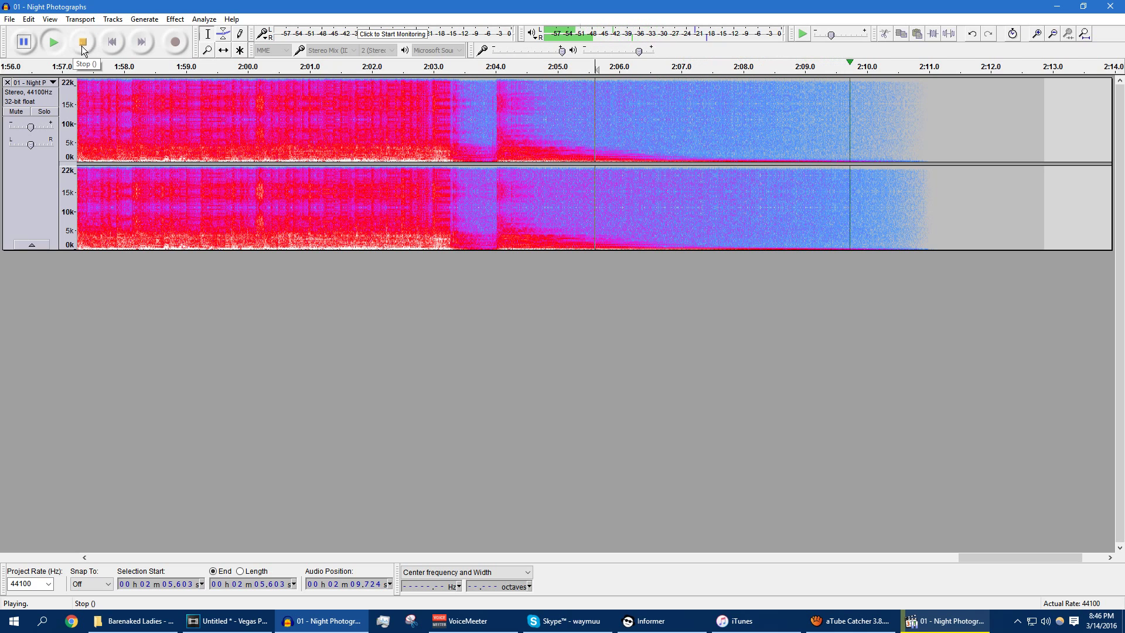
{"action": "left_click", "coordinate": [82, 45]}
Step: Return to the track start, fit the whole project in view, and bring aTube Catcher forward
{"action": "left_click", "coordinate": [112, 43]}
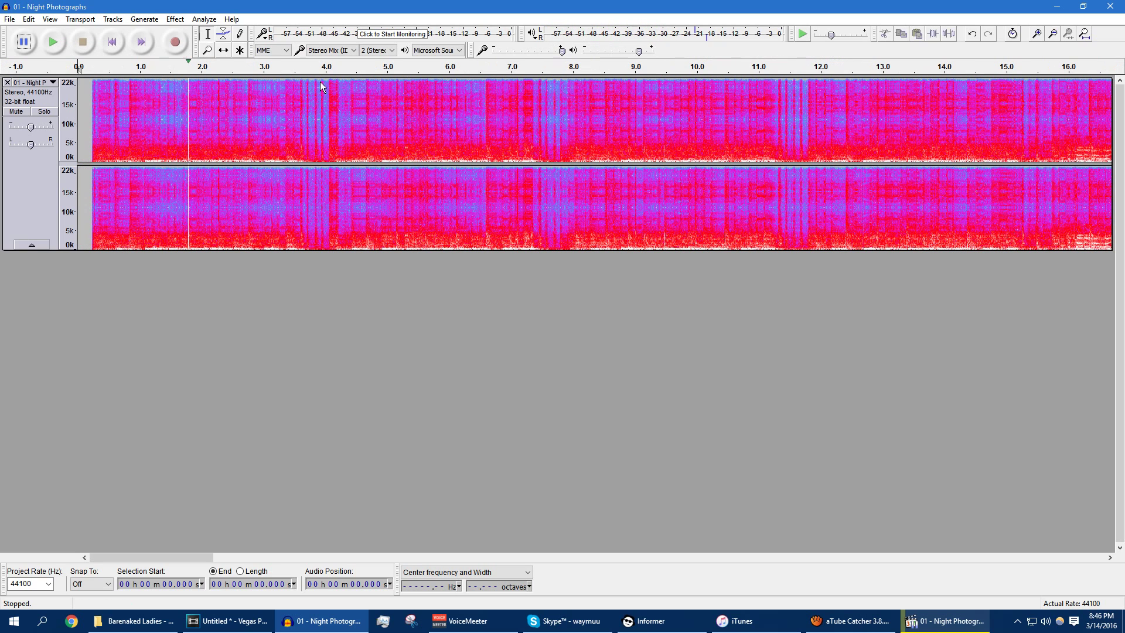
{"action": "left_click", "coordinate": [1085, 34]}
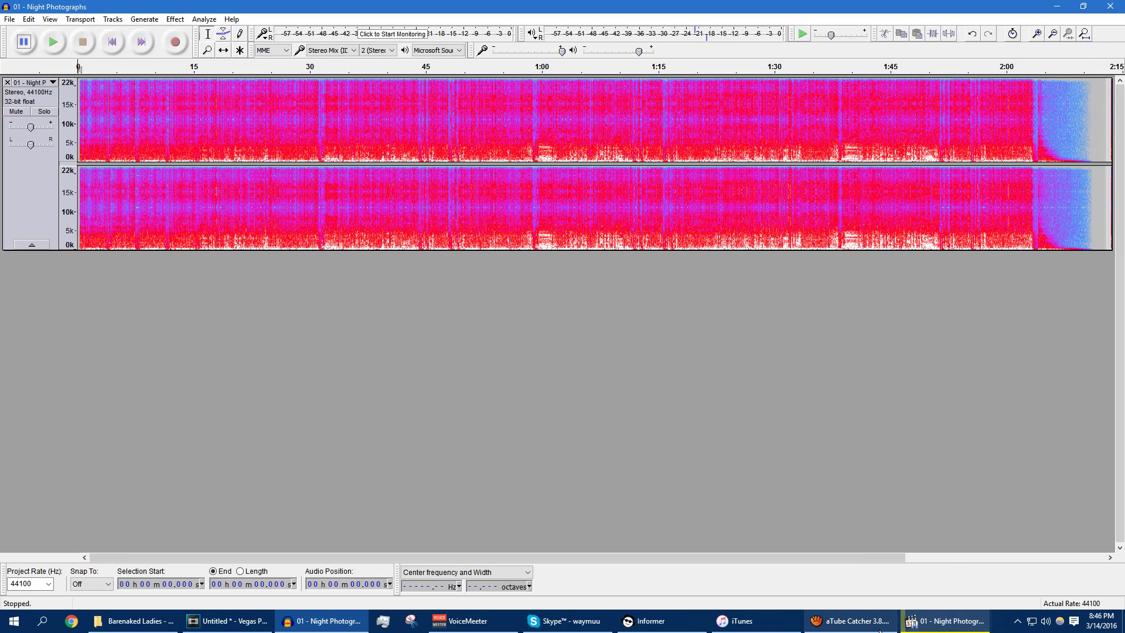
{"action": "left_click", "coordinate": [885, 551]}
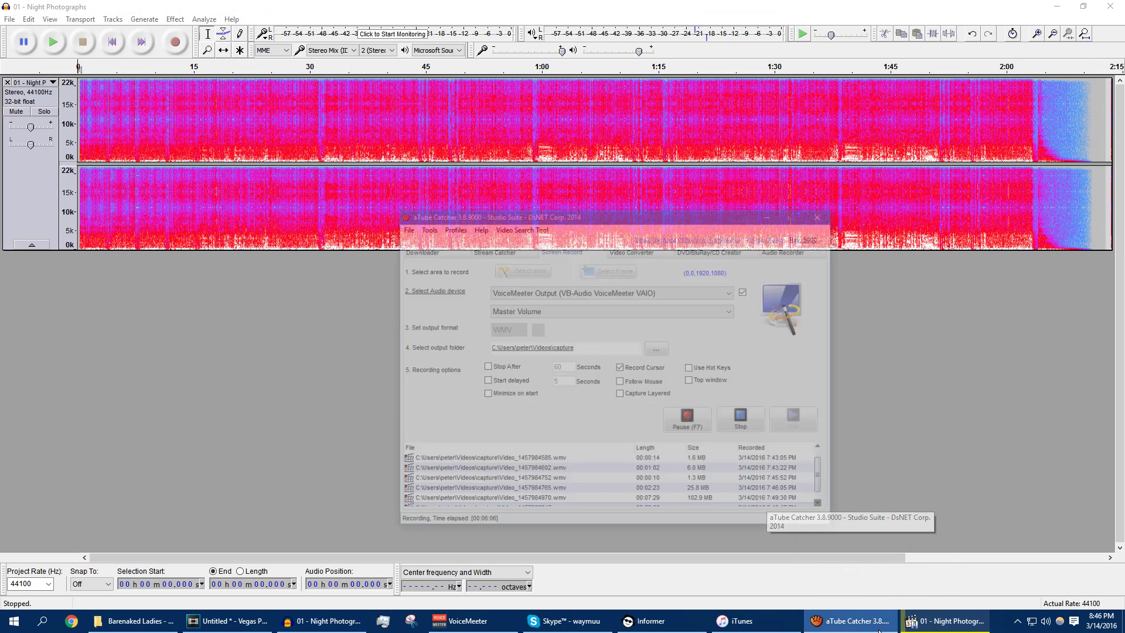